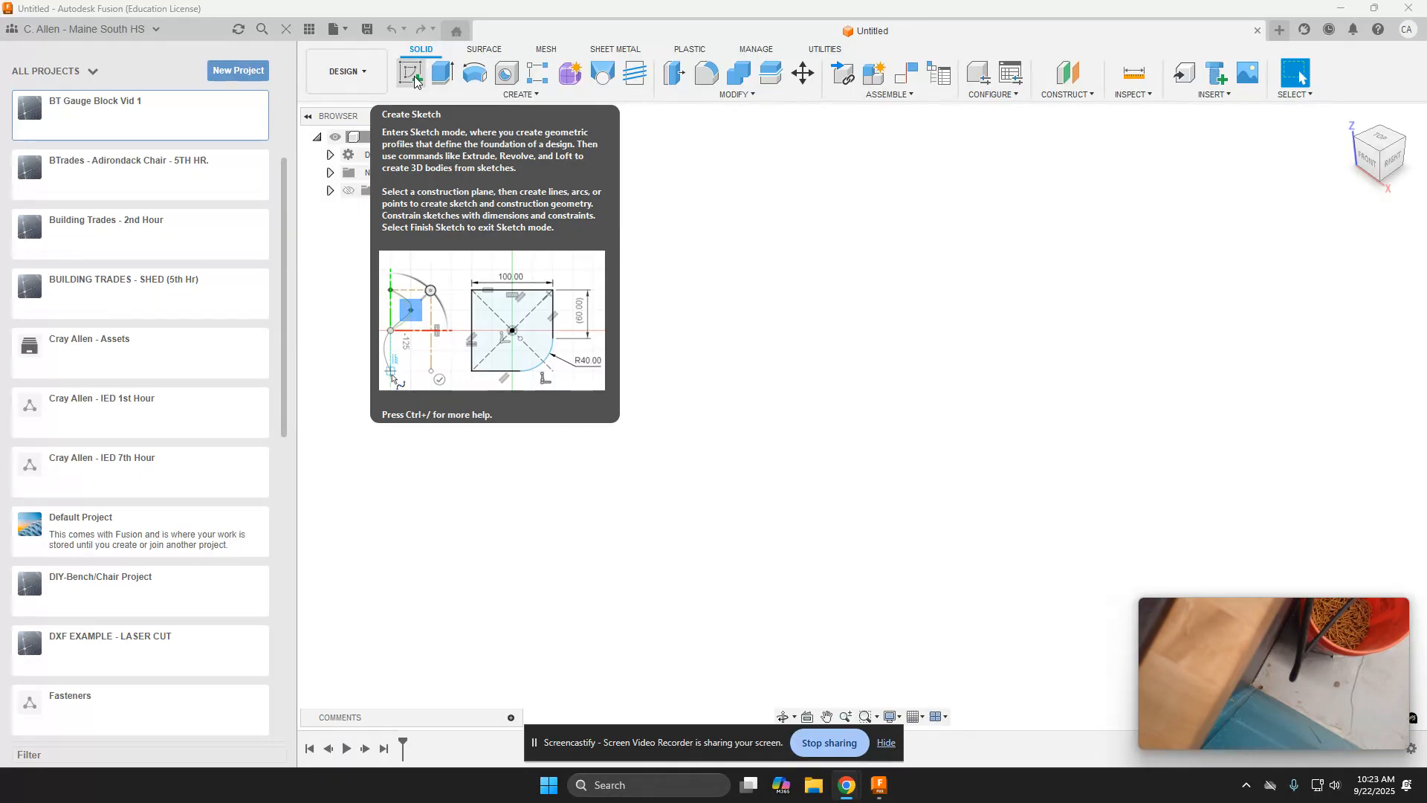
Start a new sketch on the front (XZ) origin plane
click(413, 76)
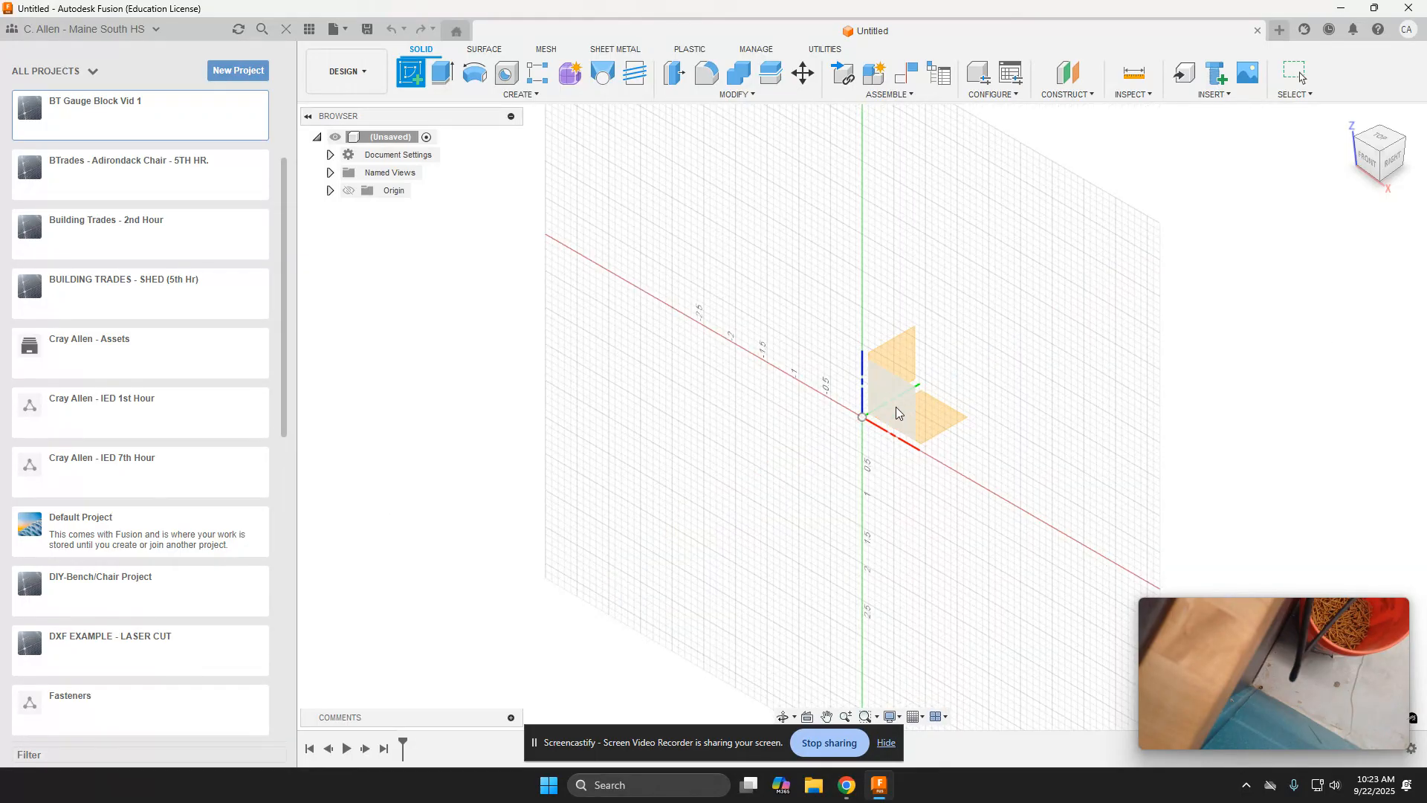
scroll(908, 454, up, 4)
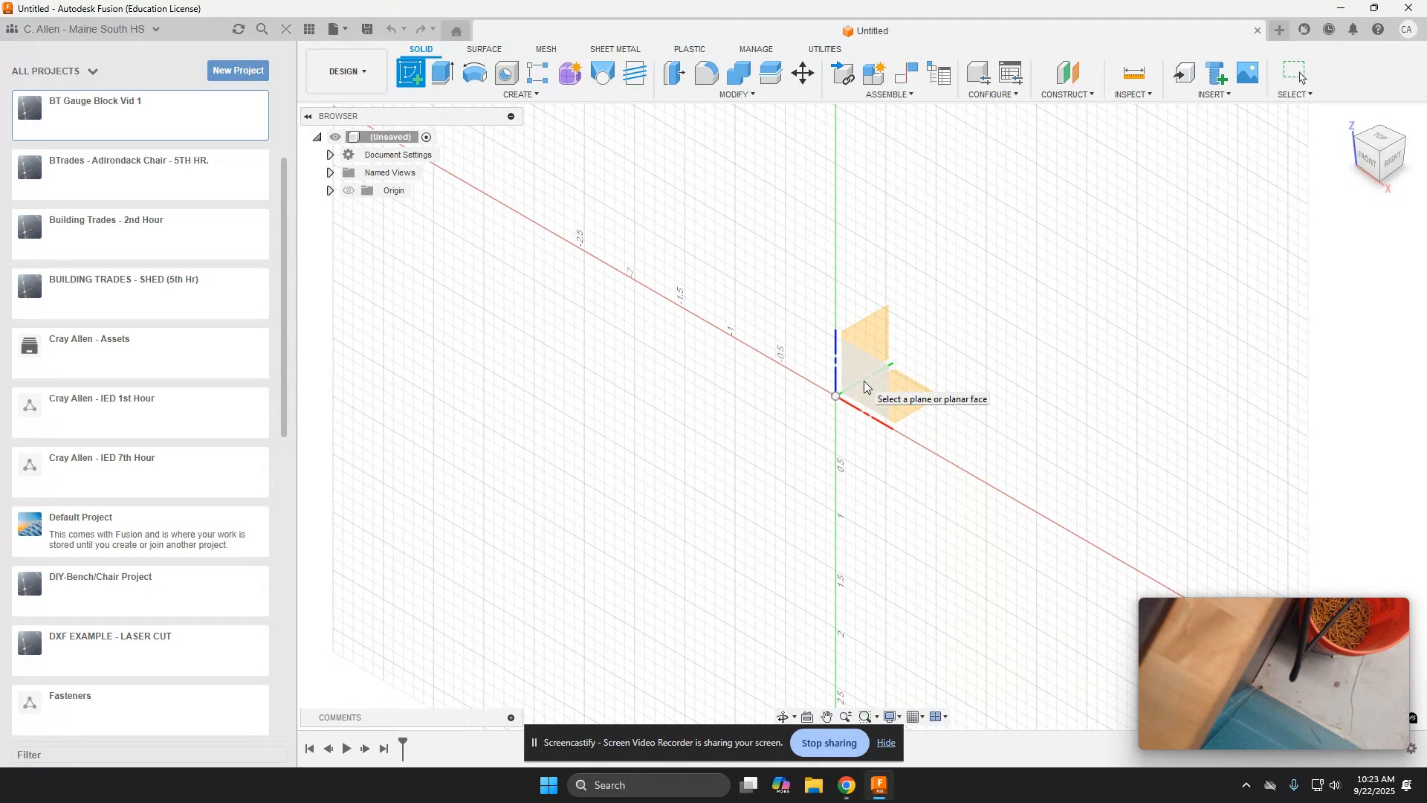
click(863, 381)
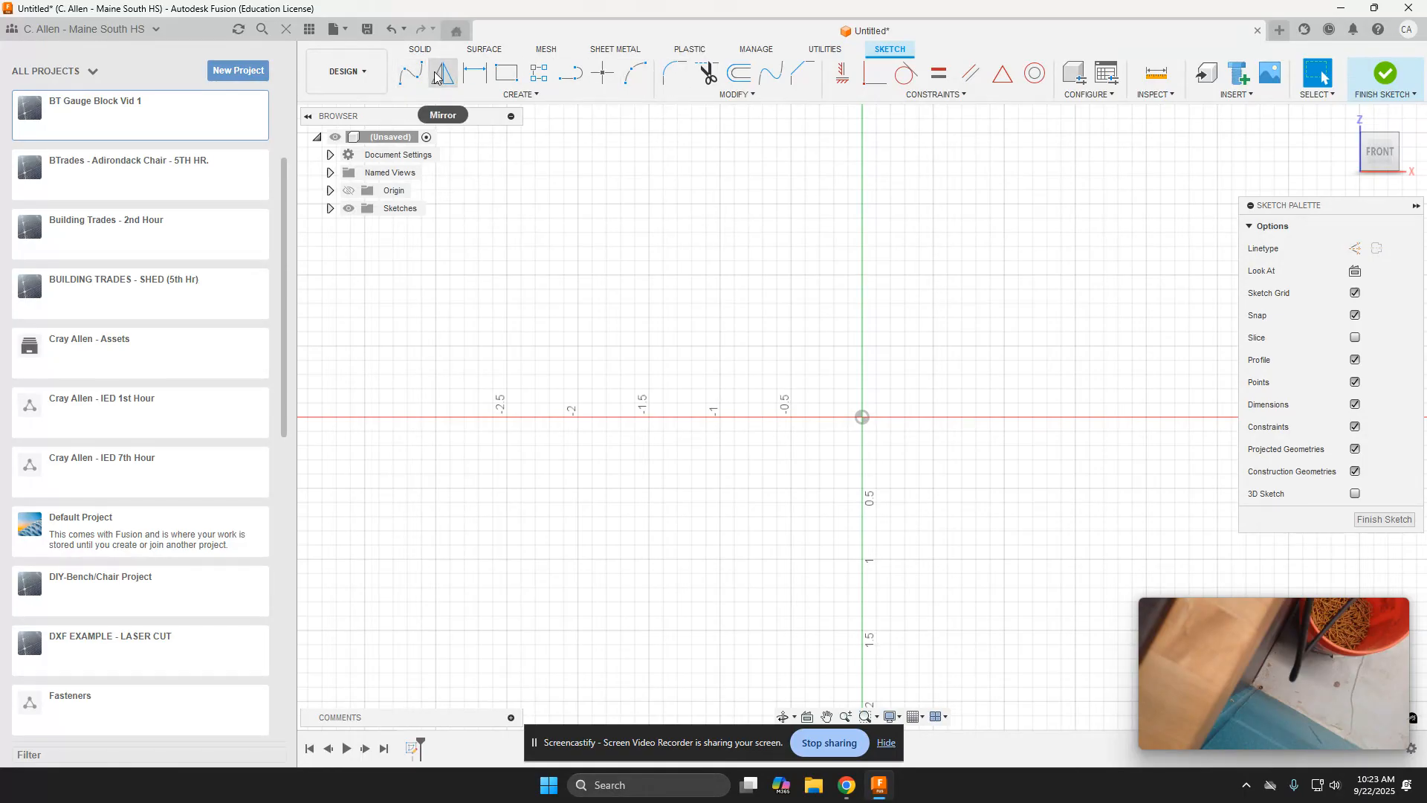
Draw a closed four-sided line profile from the origin, about 2.9 in long and 0.6 in high, and constrain its slanted left side vertical
click(573, 76)
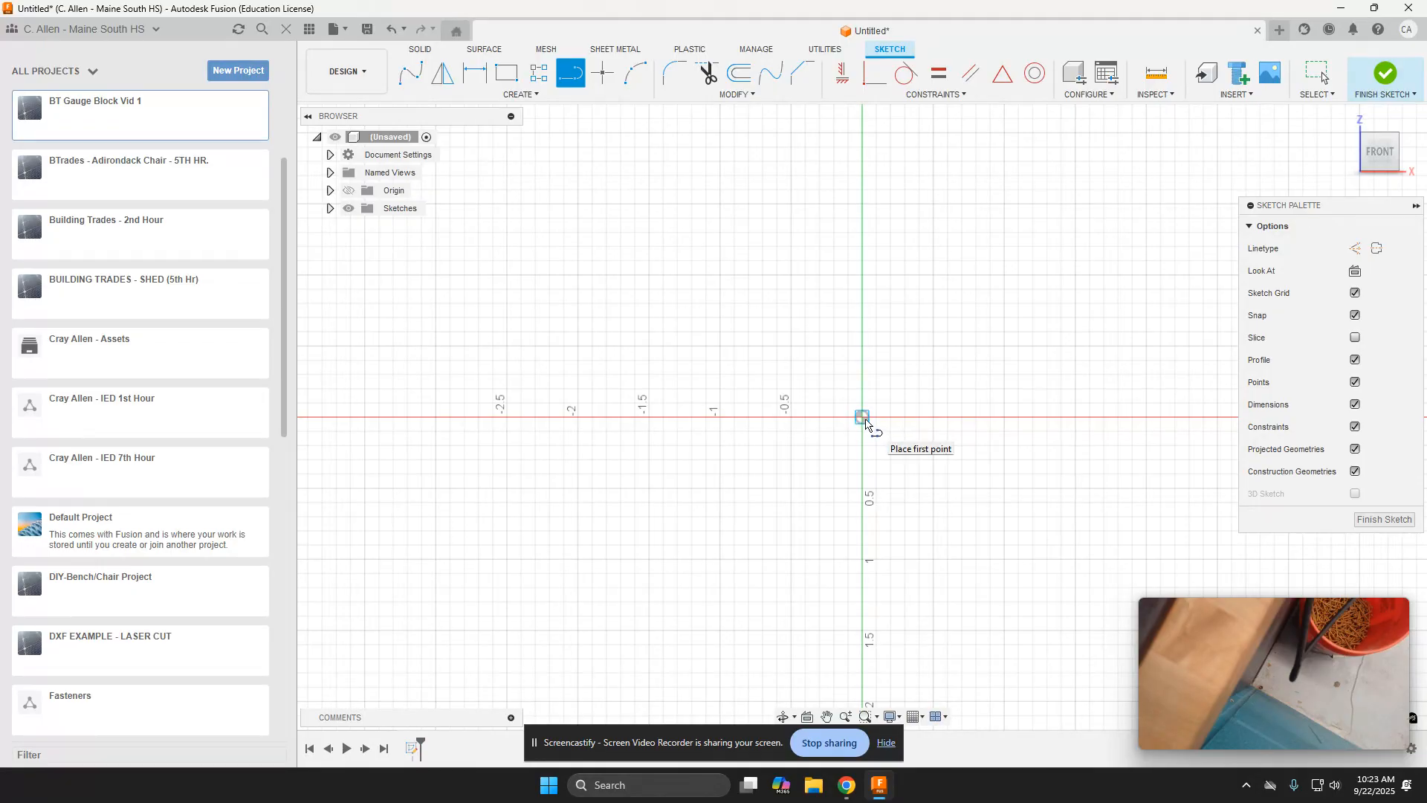
click(864, 420)
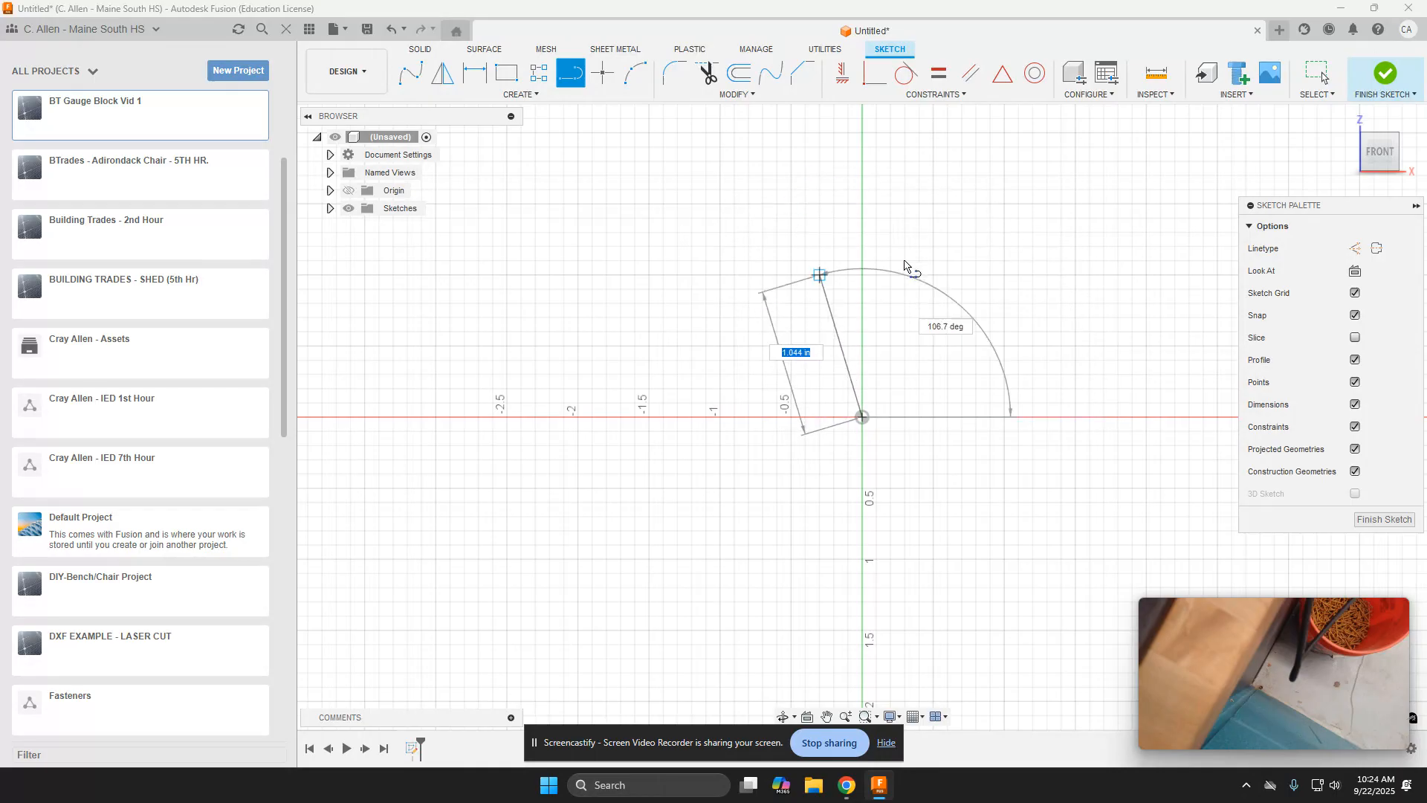
middle_drag(971, 288, 868, 299)
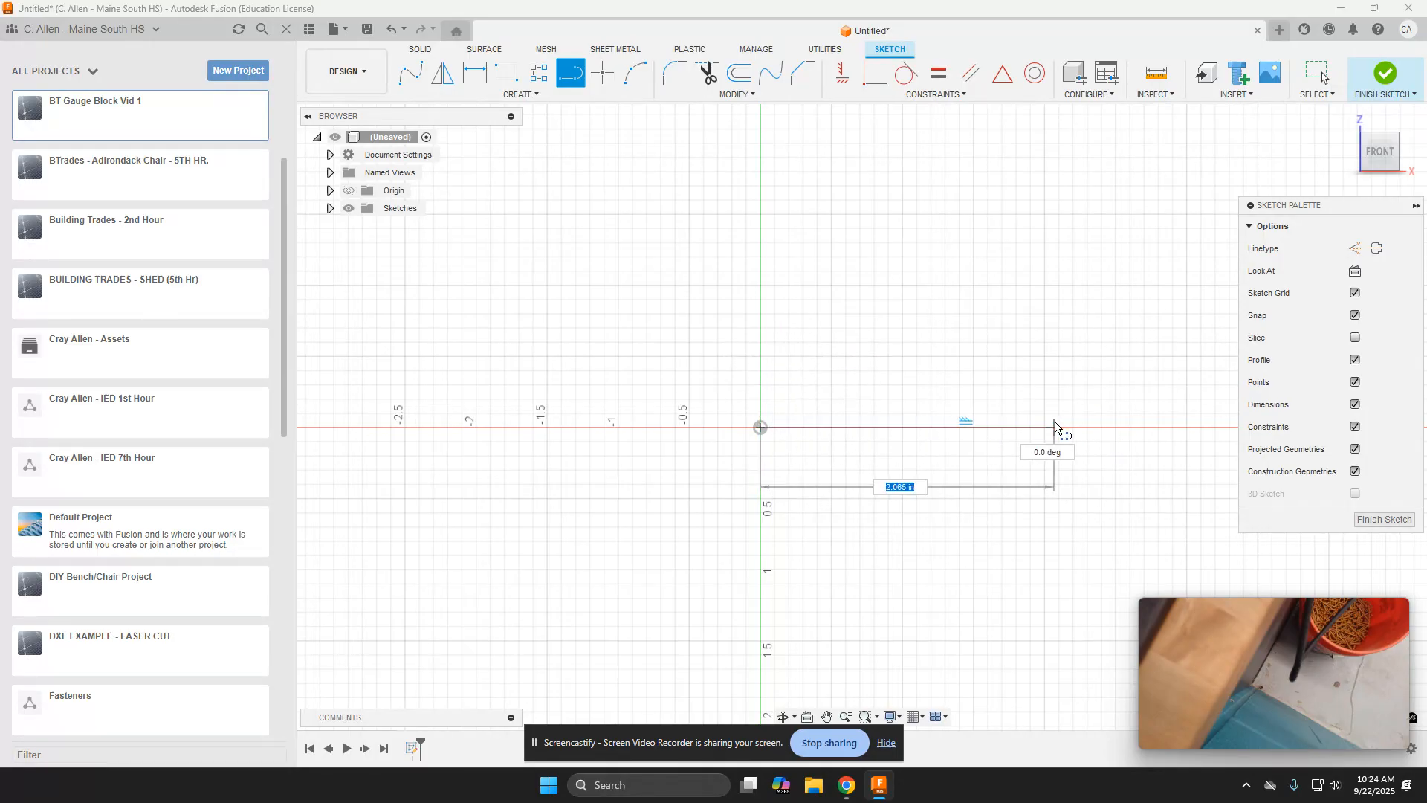
middle_drag(1060, 414, 934, 398)
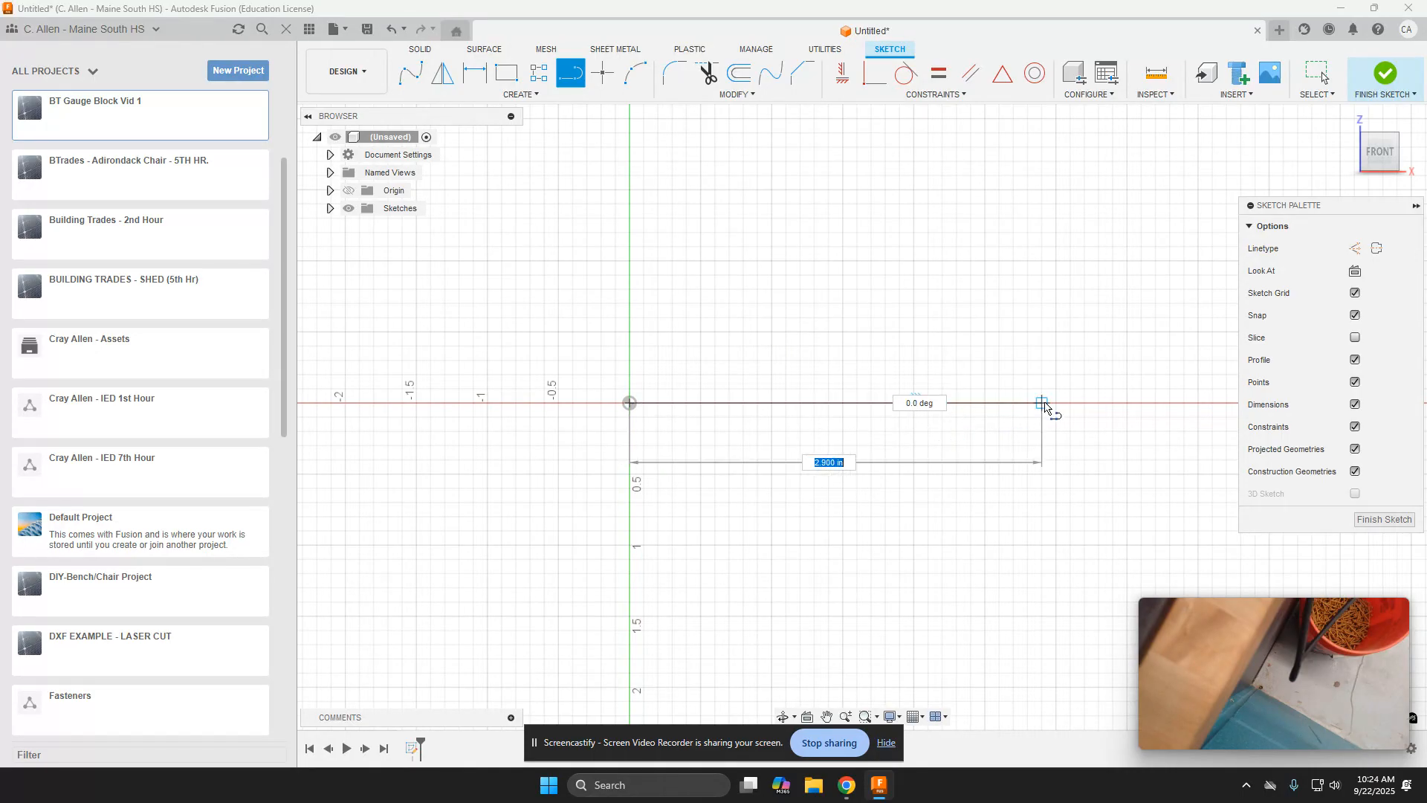
click(1042, 404)
click(1041, 318)
click(644, 318)
click(629, 403)
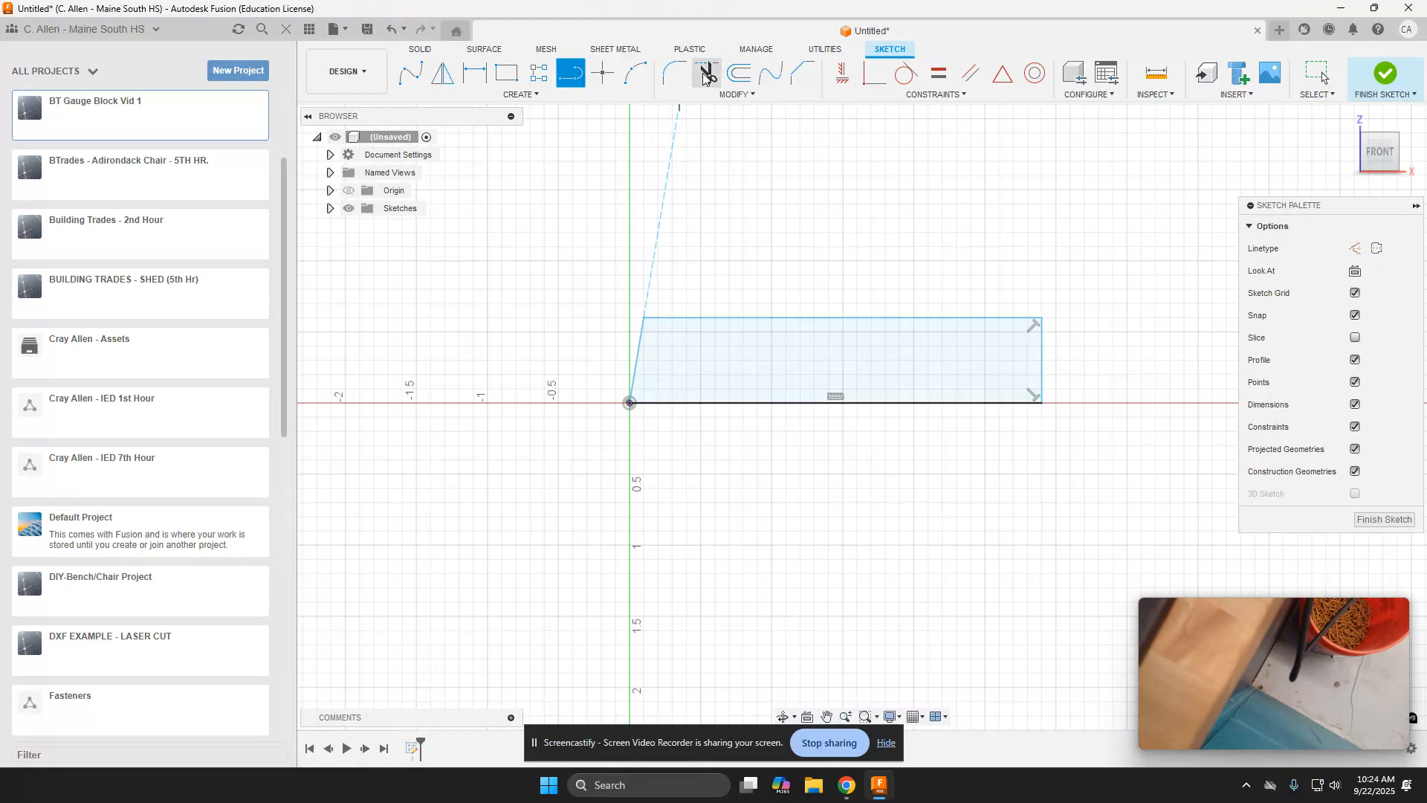
click(844, 74)
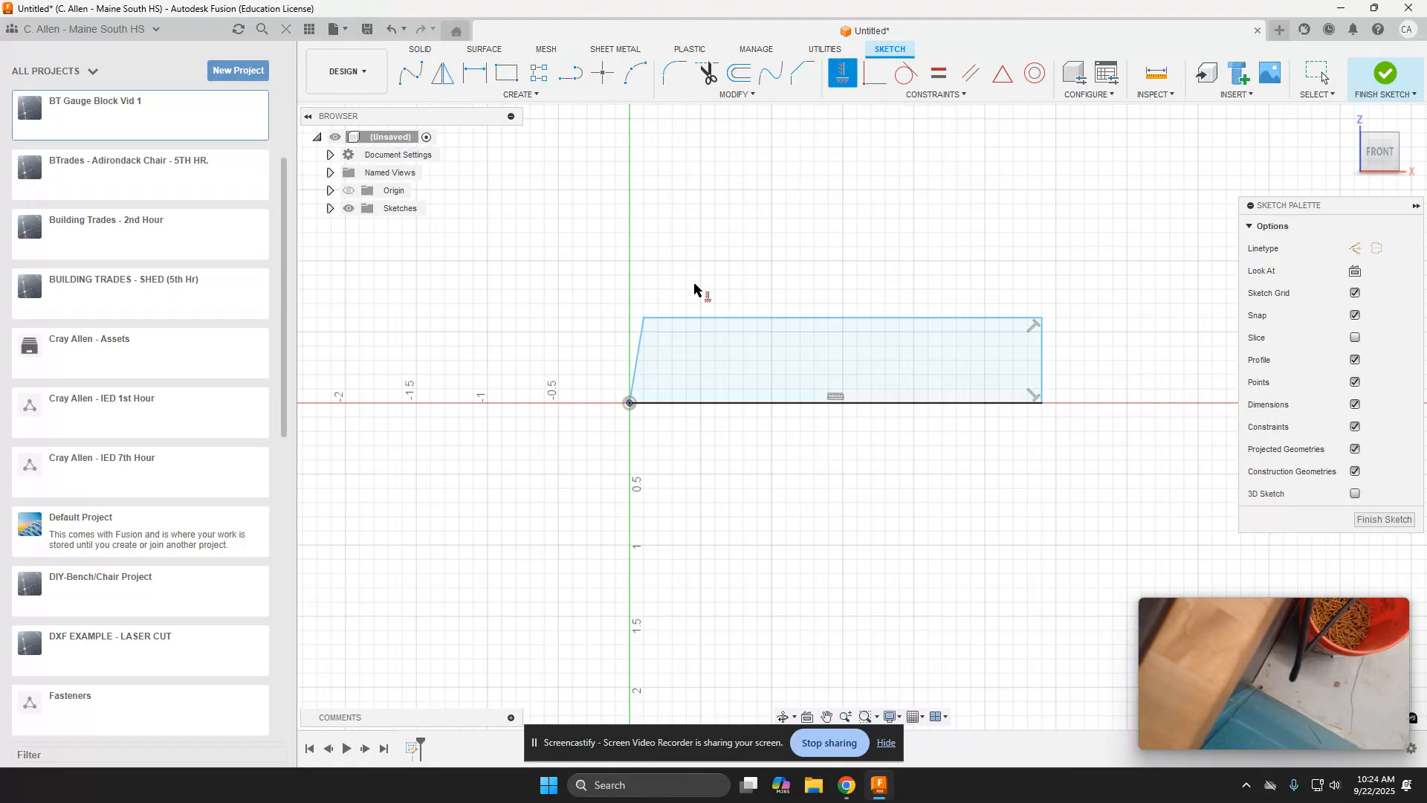
click(640, 358)
Dimension the rectangle's top edge to 13 in, placing the dimension above it
click(470, 84)
click(480, 77)
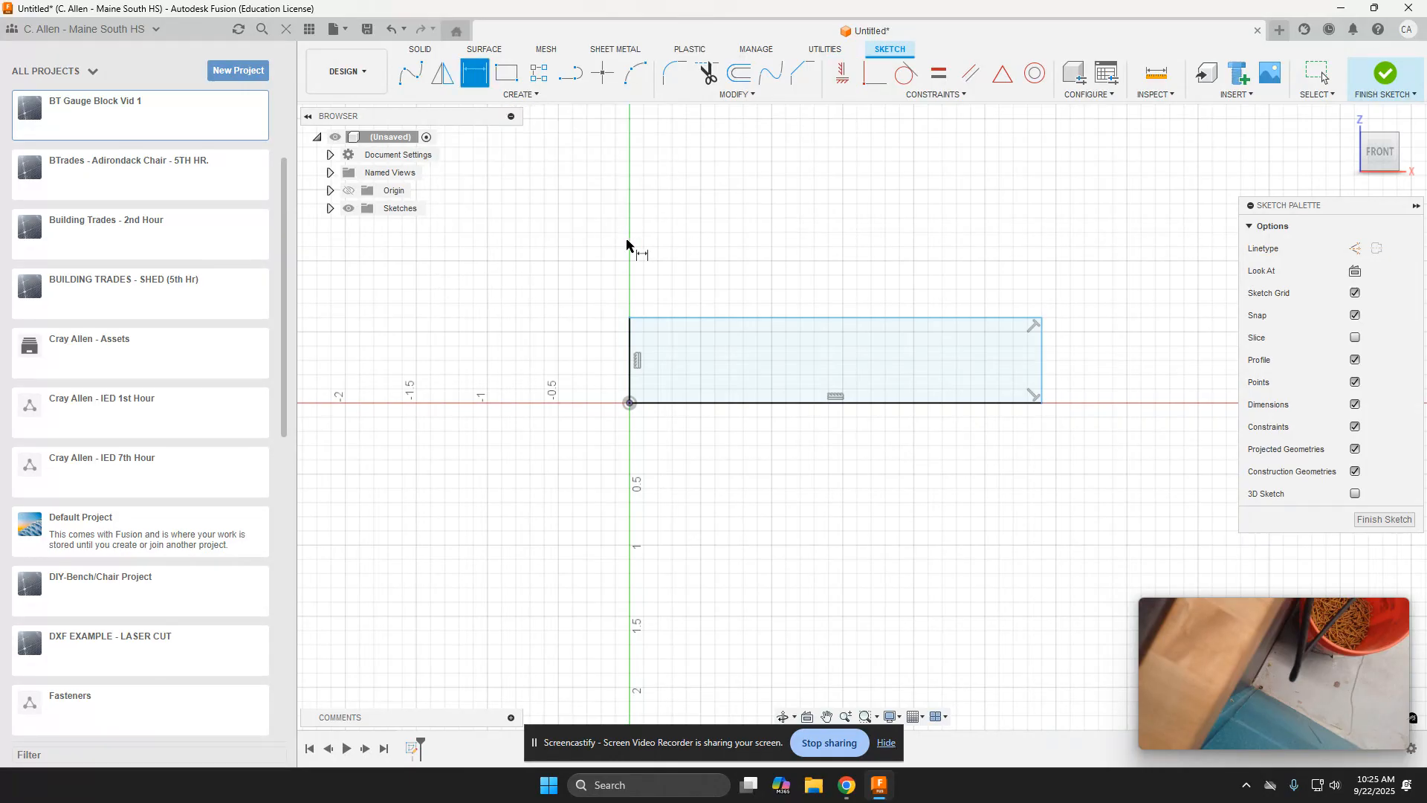
click(830, 318)
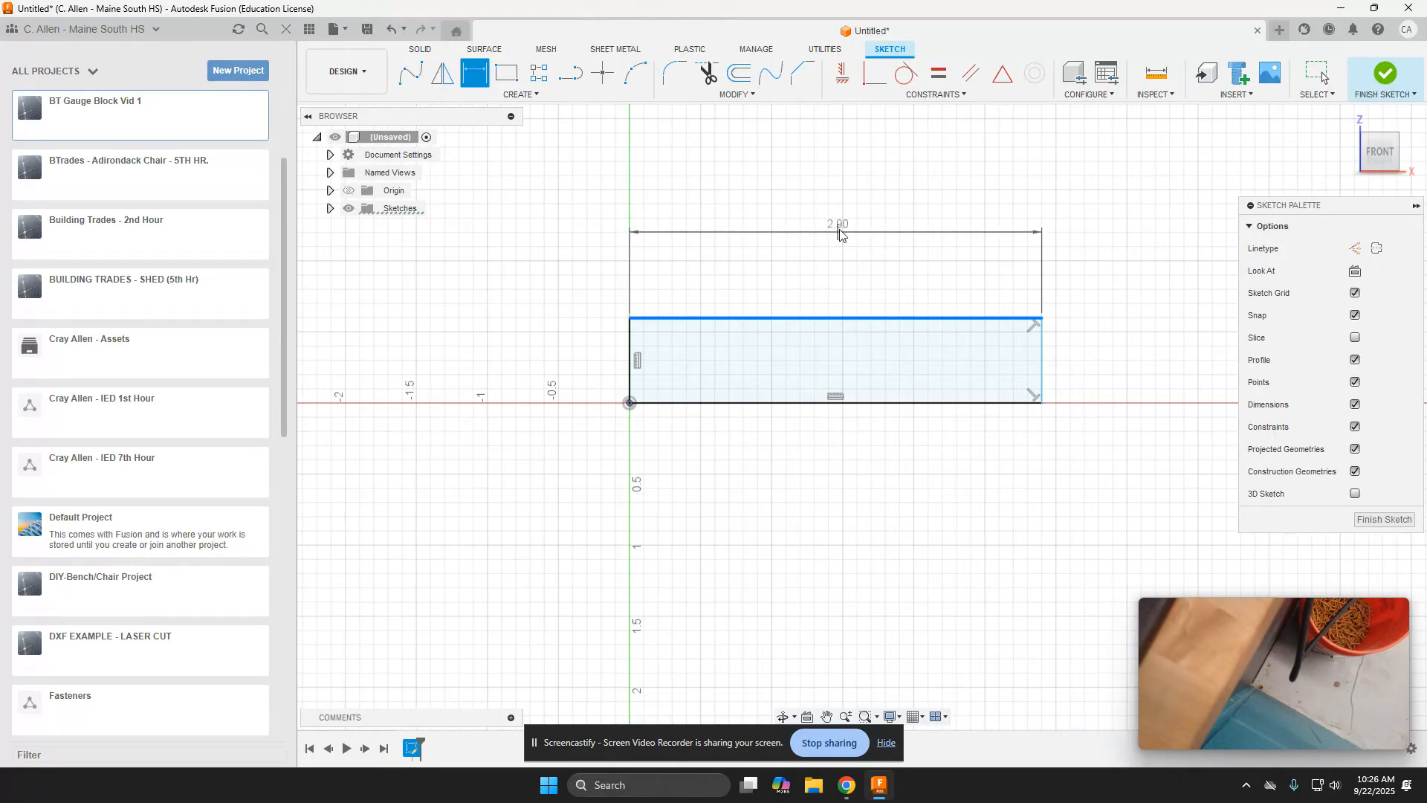
click(838, 235)
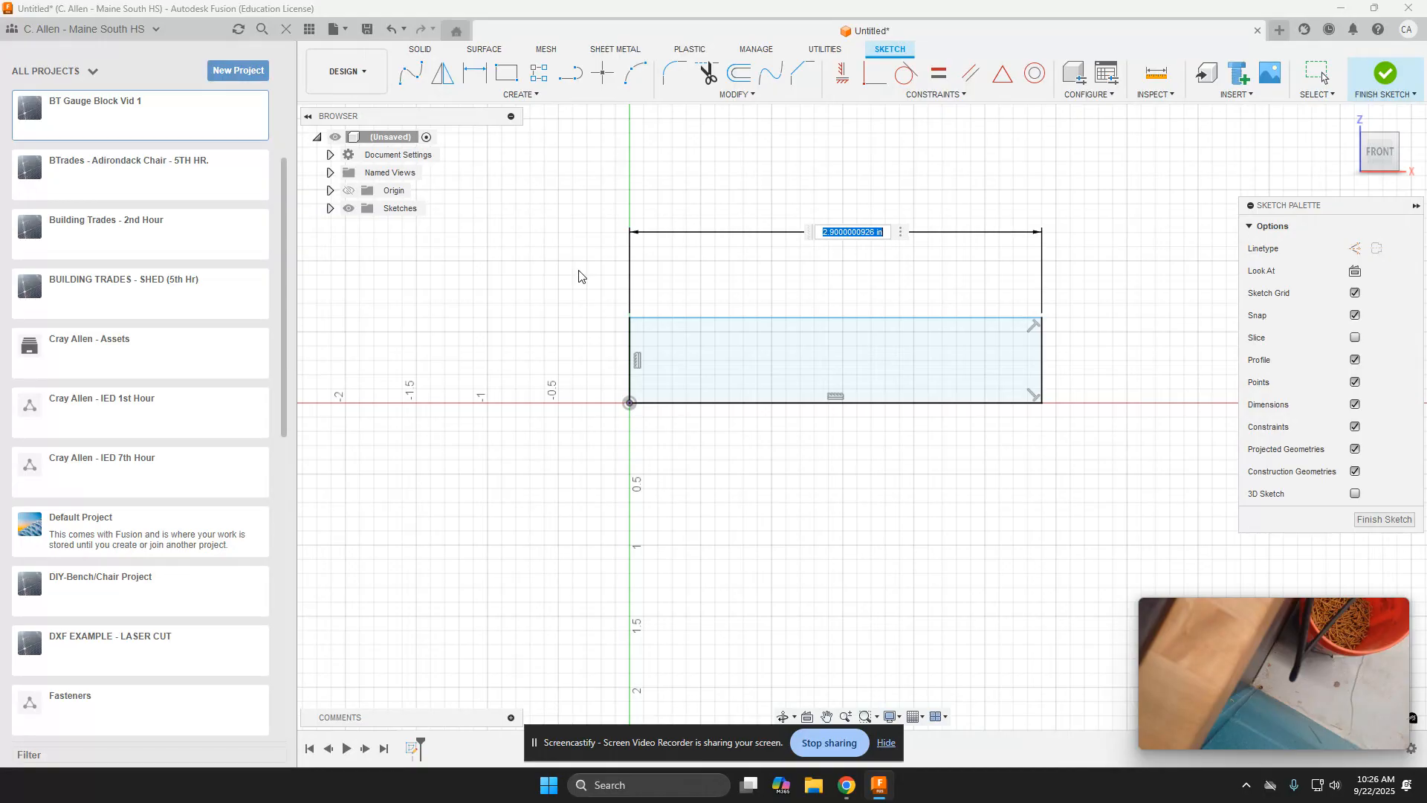
text(13)
key(Return)
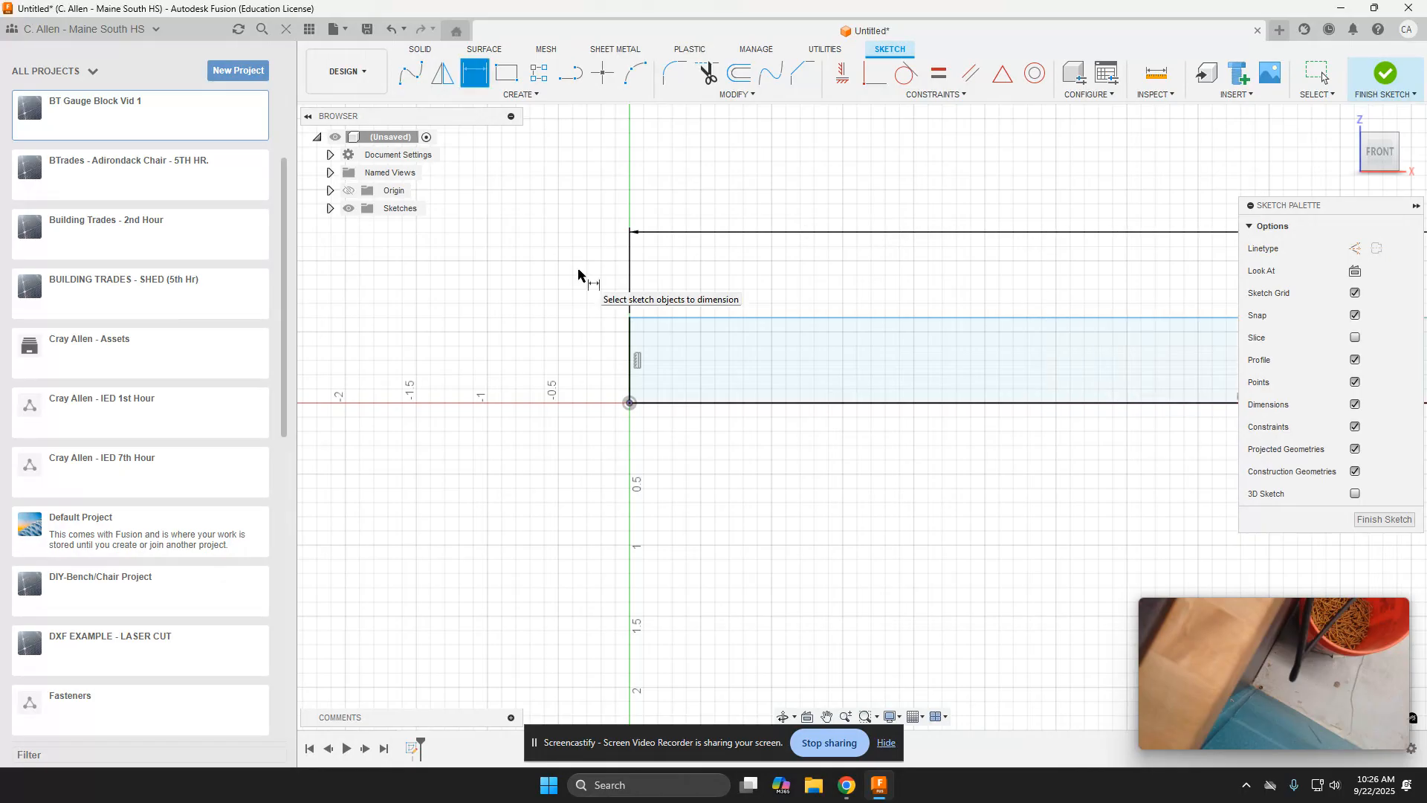
Dimension the rectangle's right edge to 2 in, placing the dimension outside the profile
scroll(861, 269, down, 2)
scroll(860, 269, down, 4)
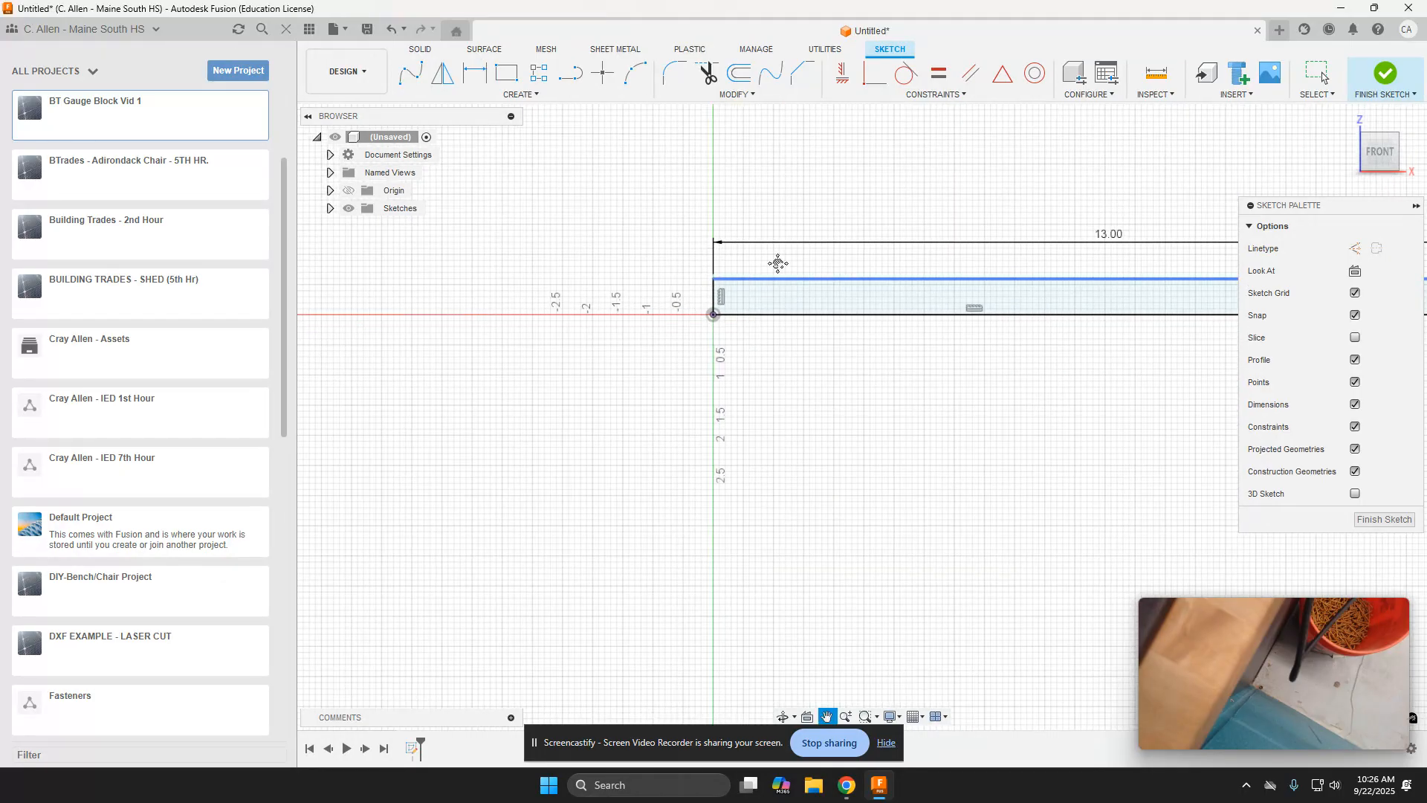
scroll(817, 297, up, 3)
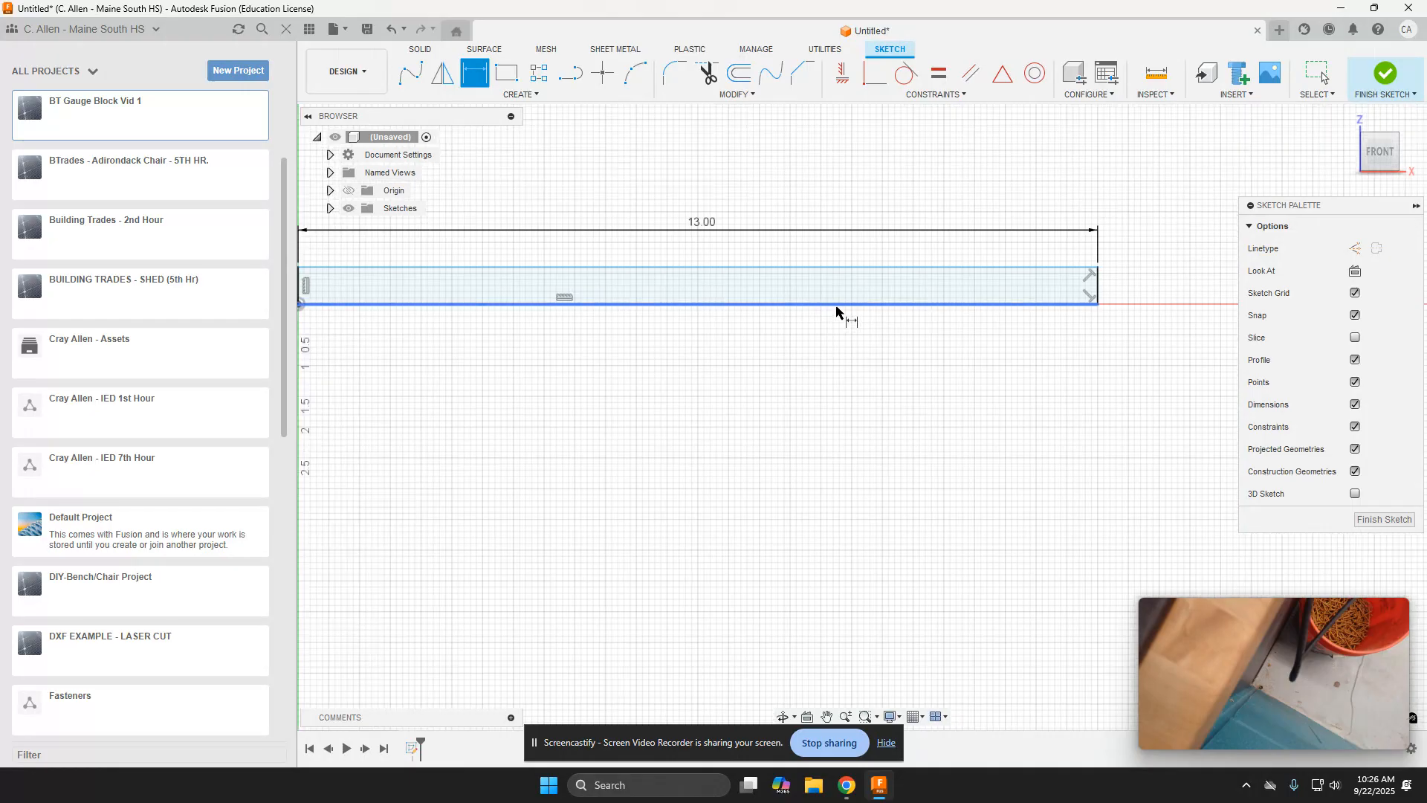
scroll(945, 405, down, 1)
scroll(944, 405, down, 1)
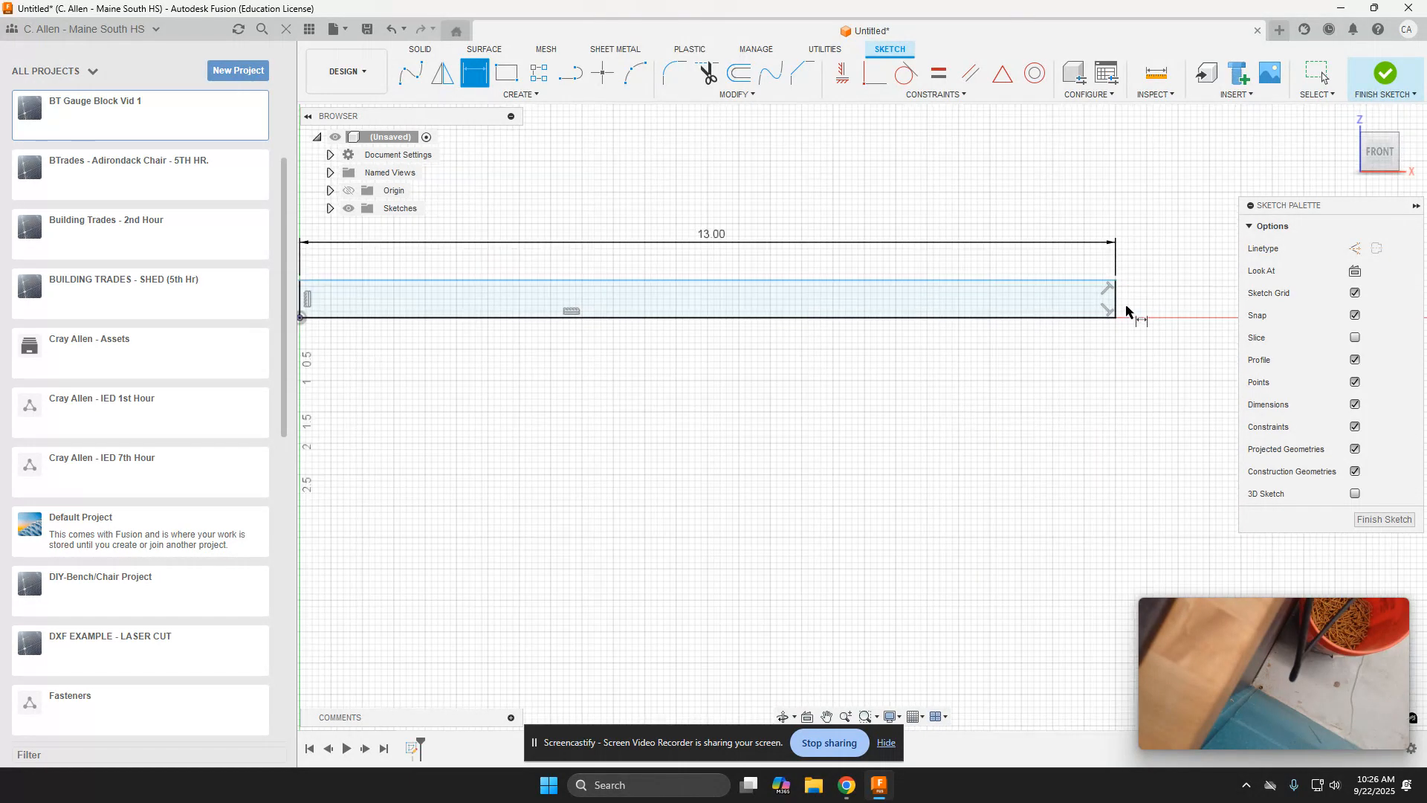
scroll(1121, 327, up, 3)
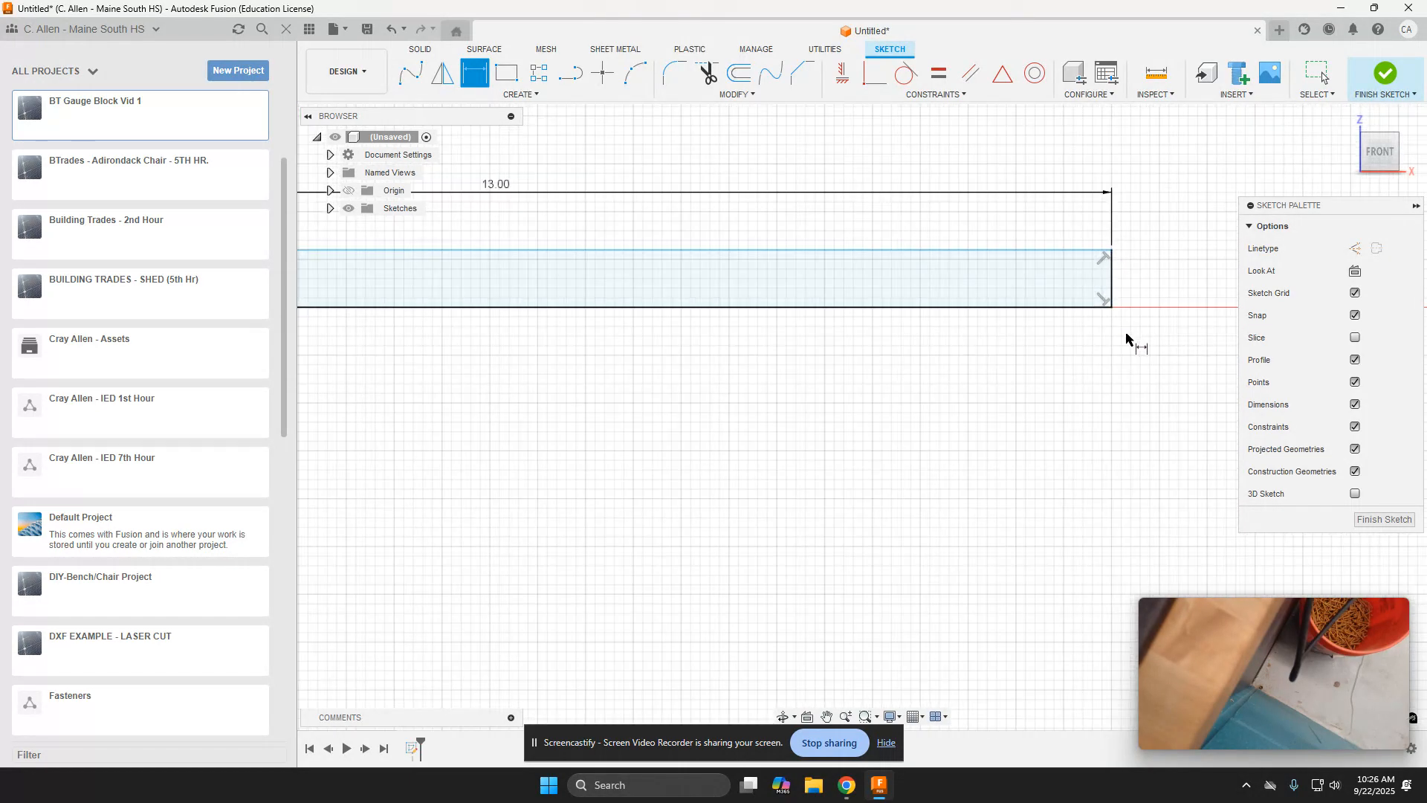
scroll(967, 386, down, 3)
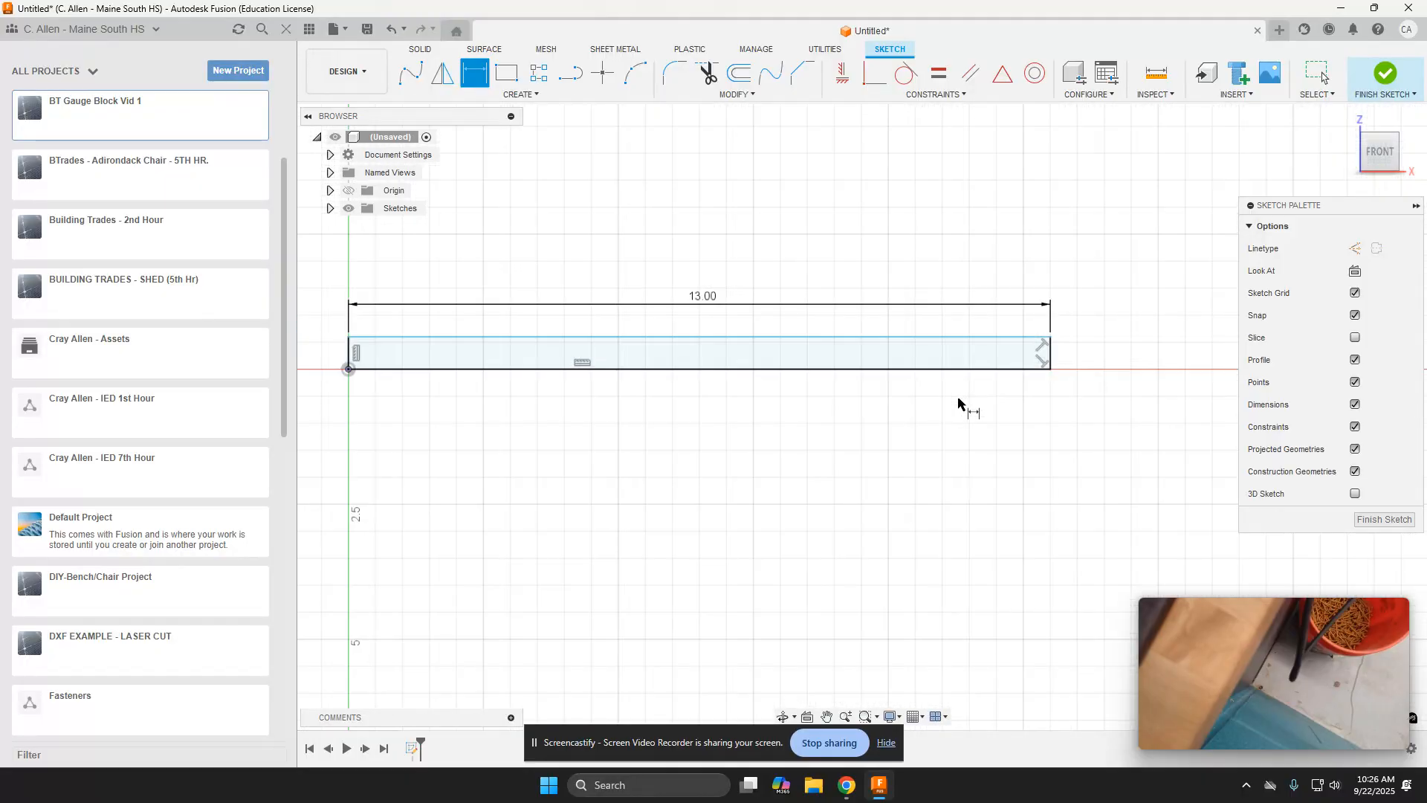
middle_drag(959, 405, 991, 376)
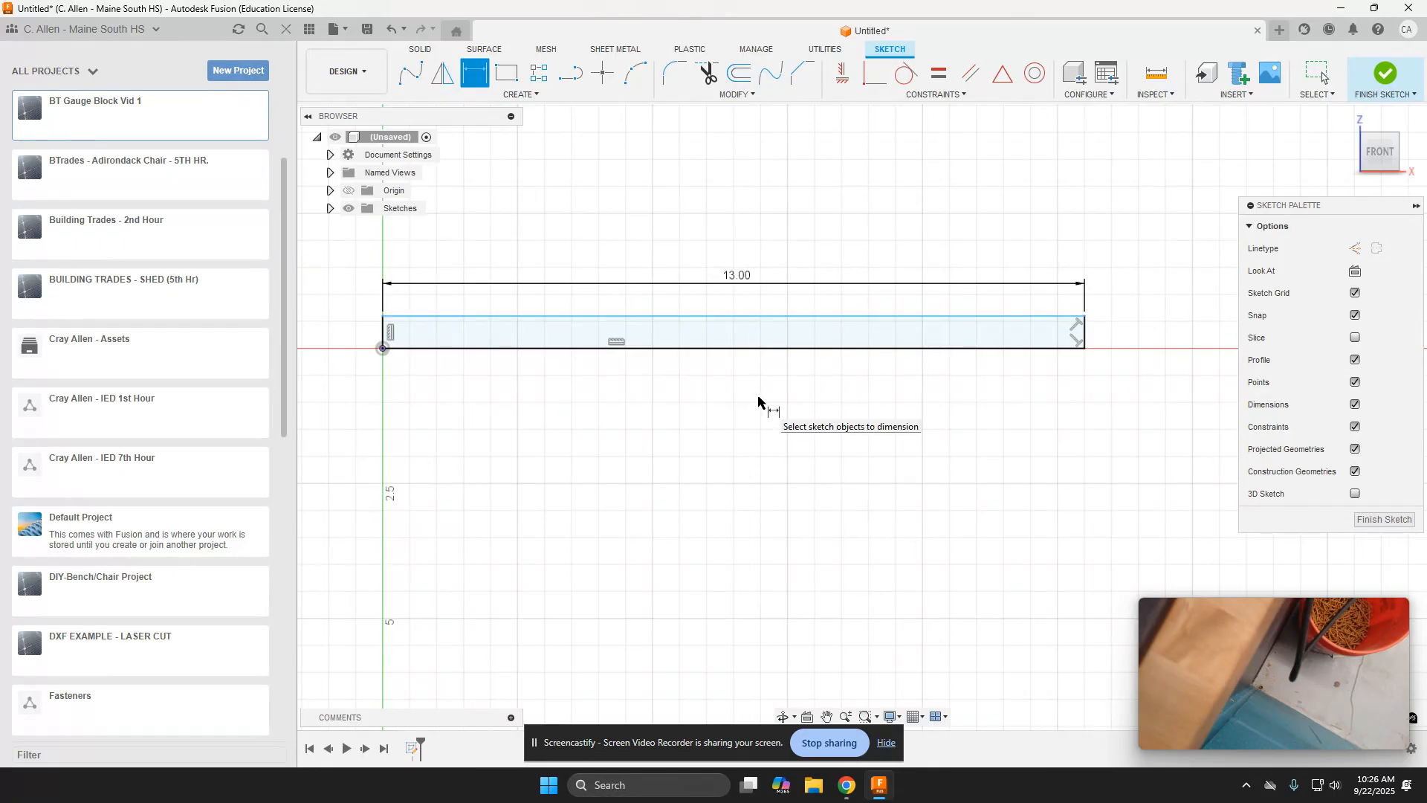
scroll(833, 409, up, 2)
middle_drag(890, 387, 773, 398)
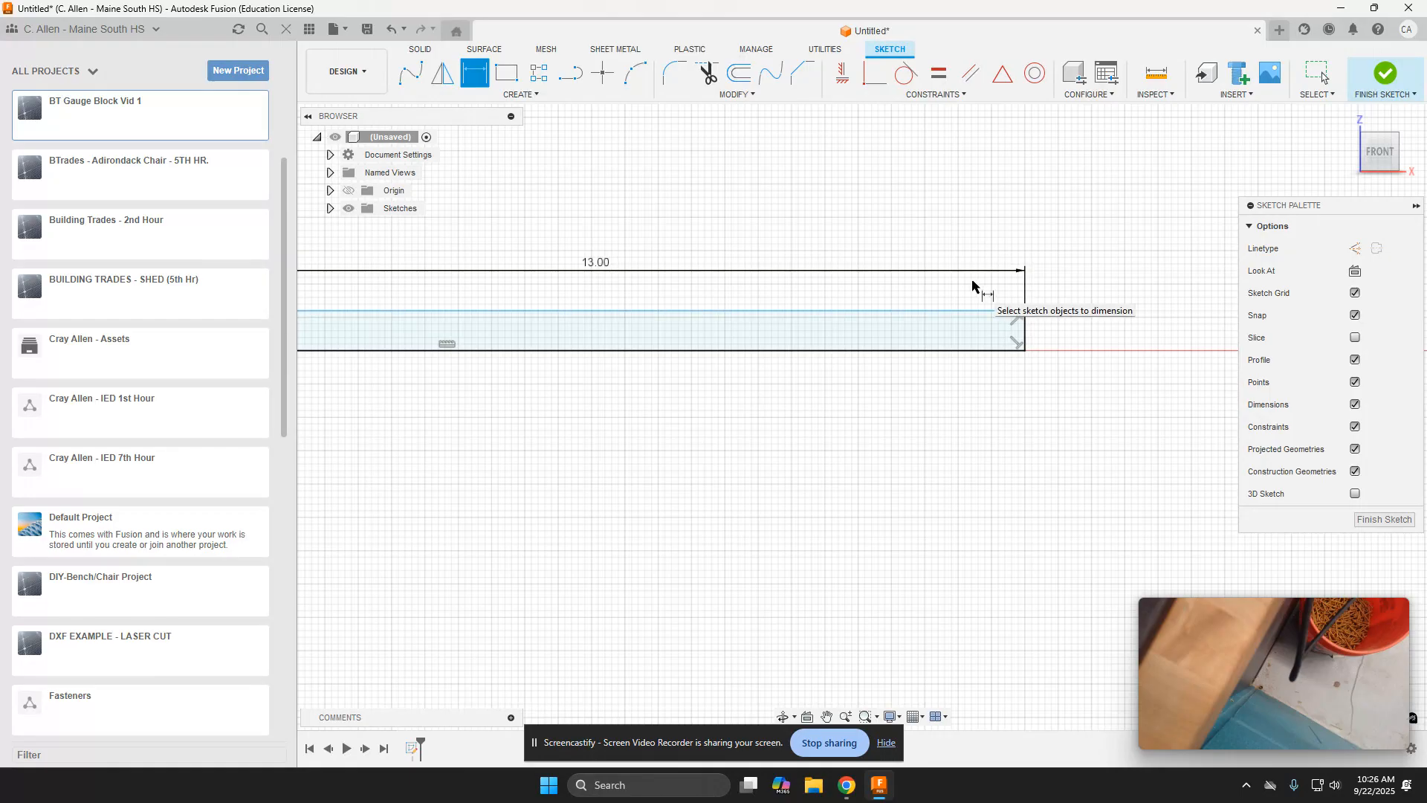
click(1026, 334)
click(1086, 332)
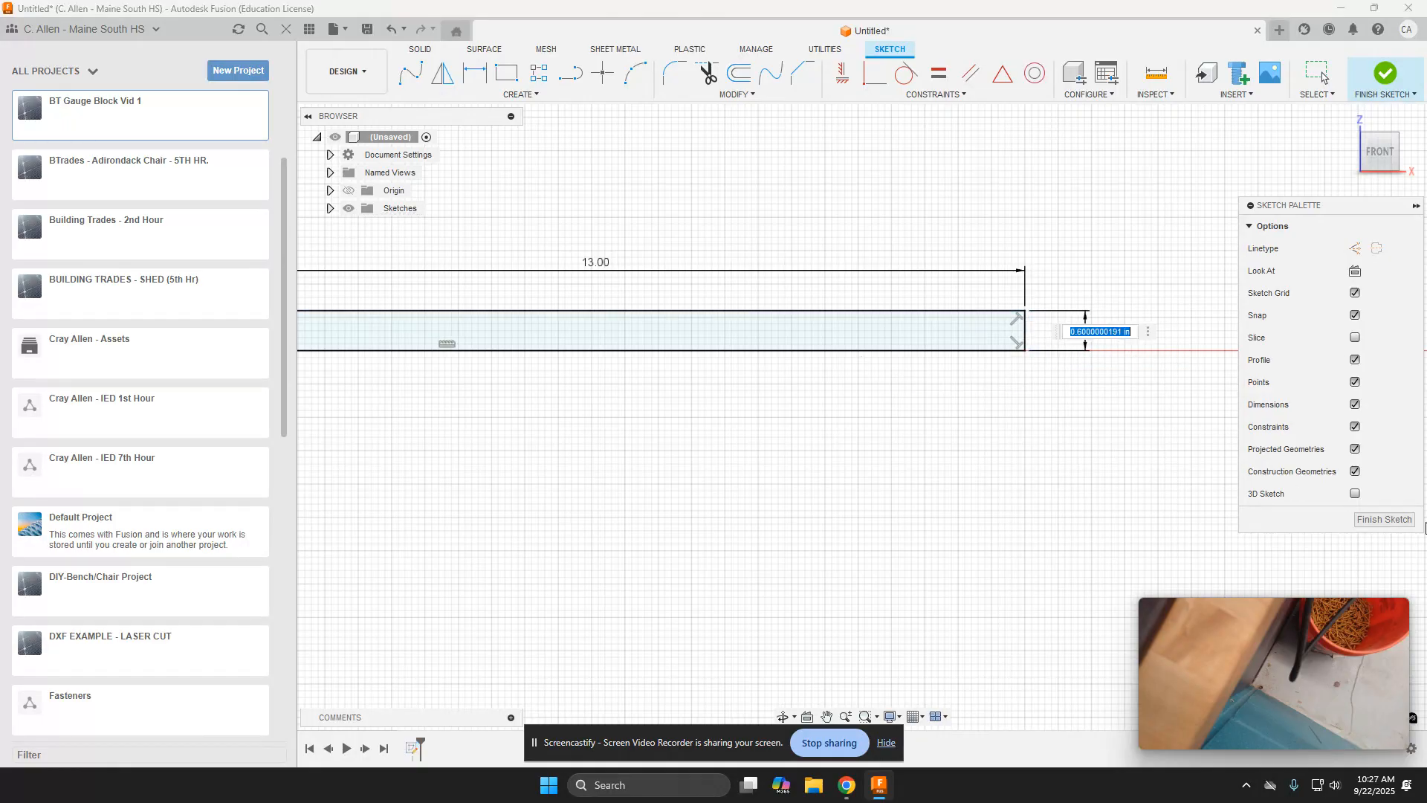
text(2)
key(Return)
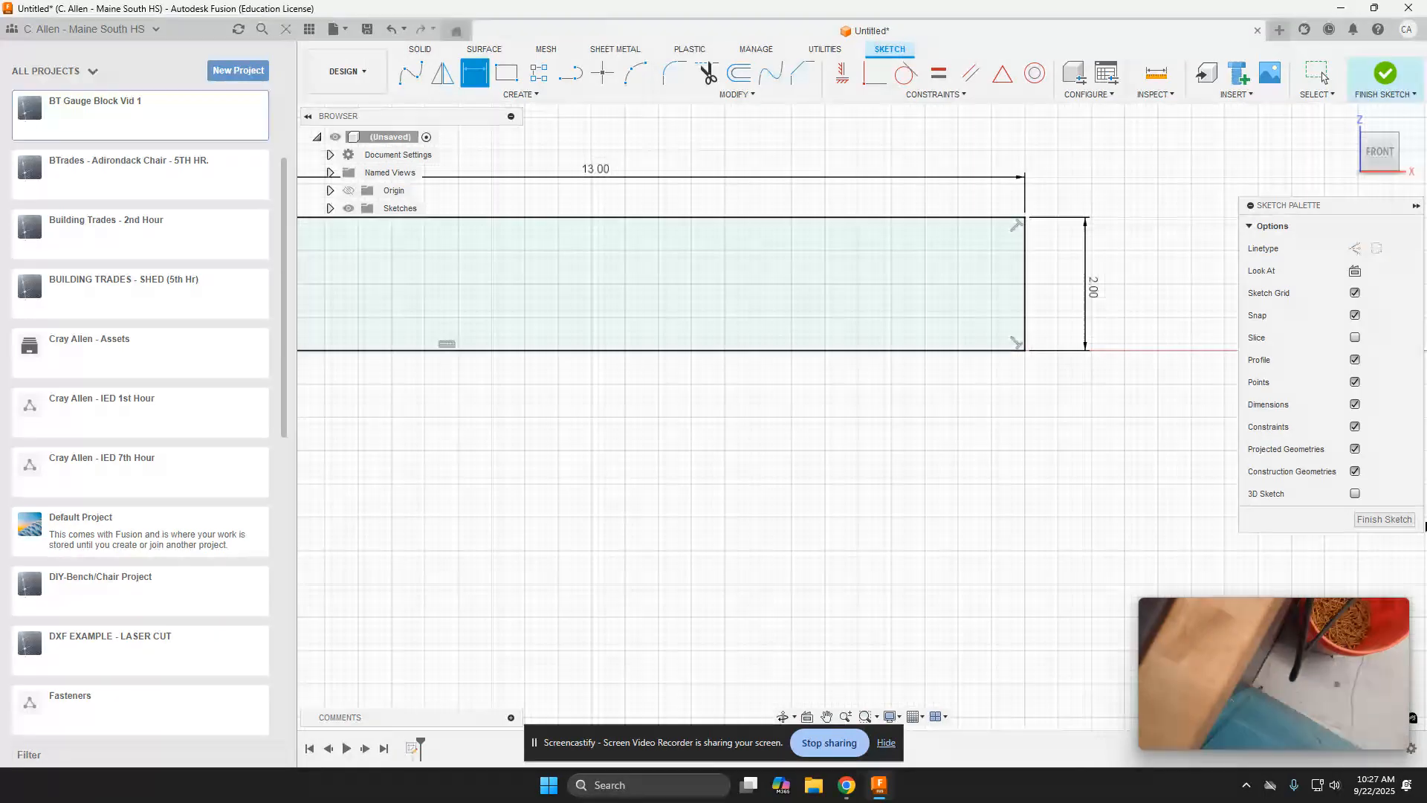
Finish the rectangle sketch and return the model to the home view
scroll(937, 460, down, 3)
scroll(910, 443, up, 3)
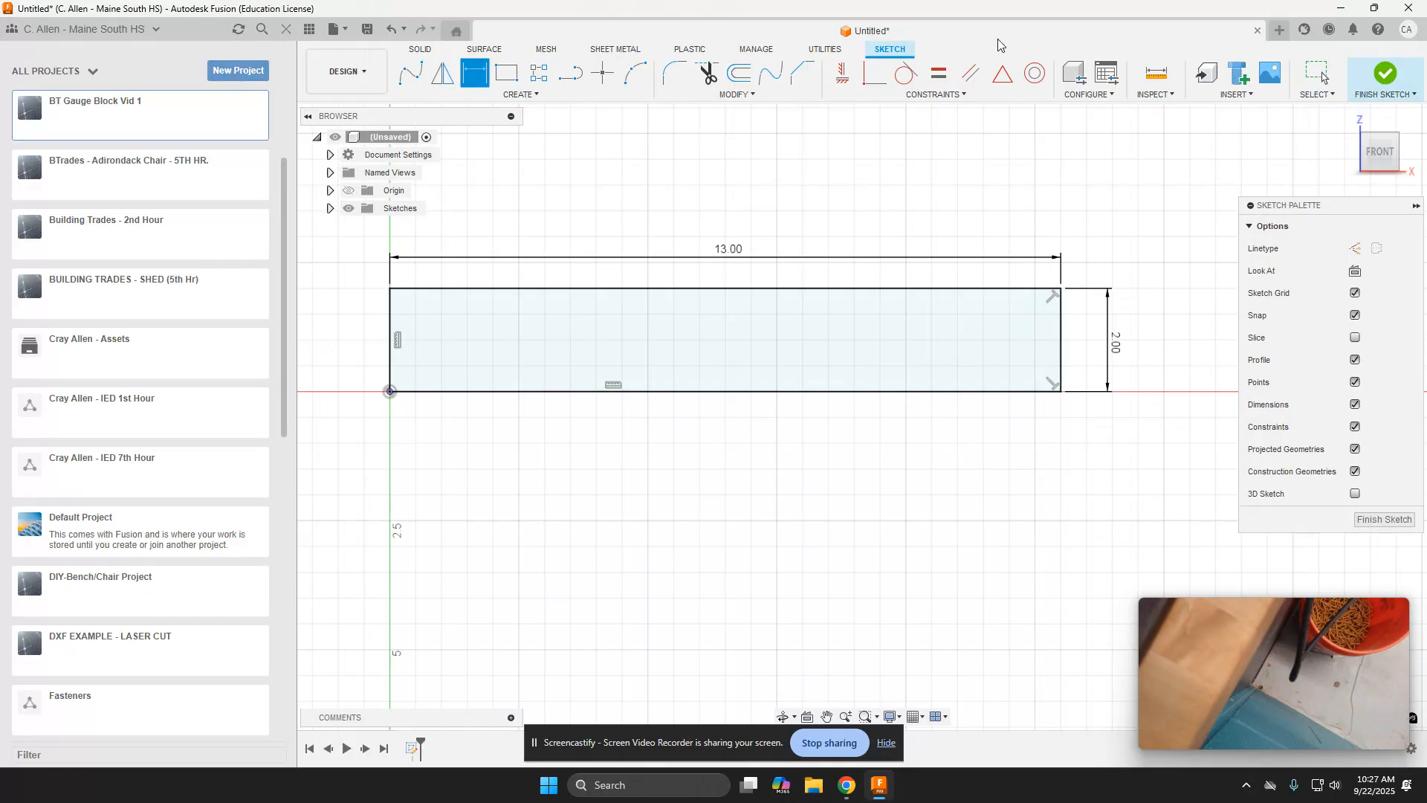
middle_drag(943, 381, 958, 405)
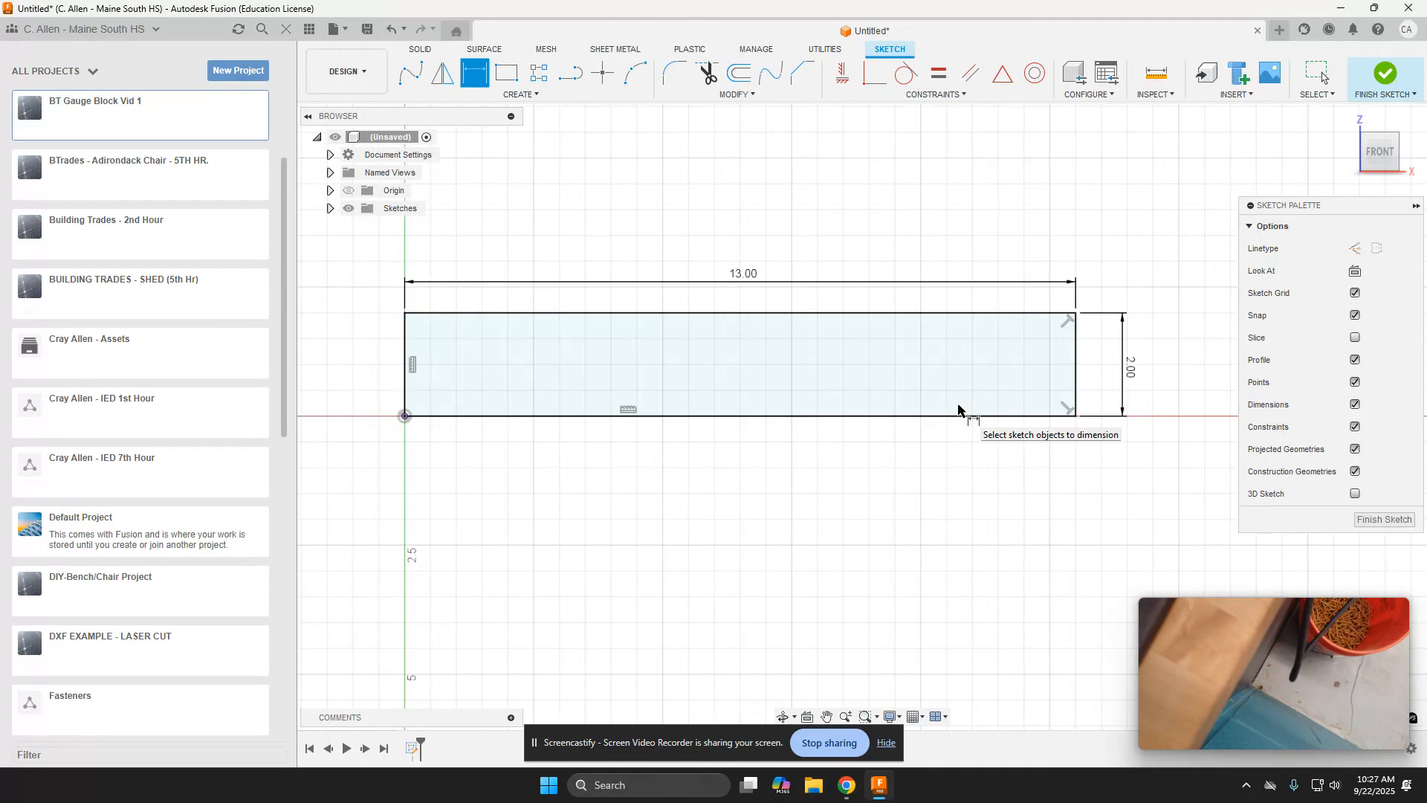
click(1385, 77)
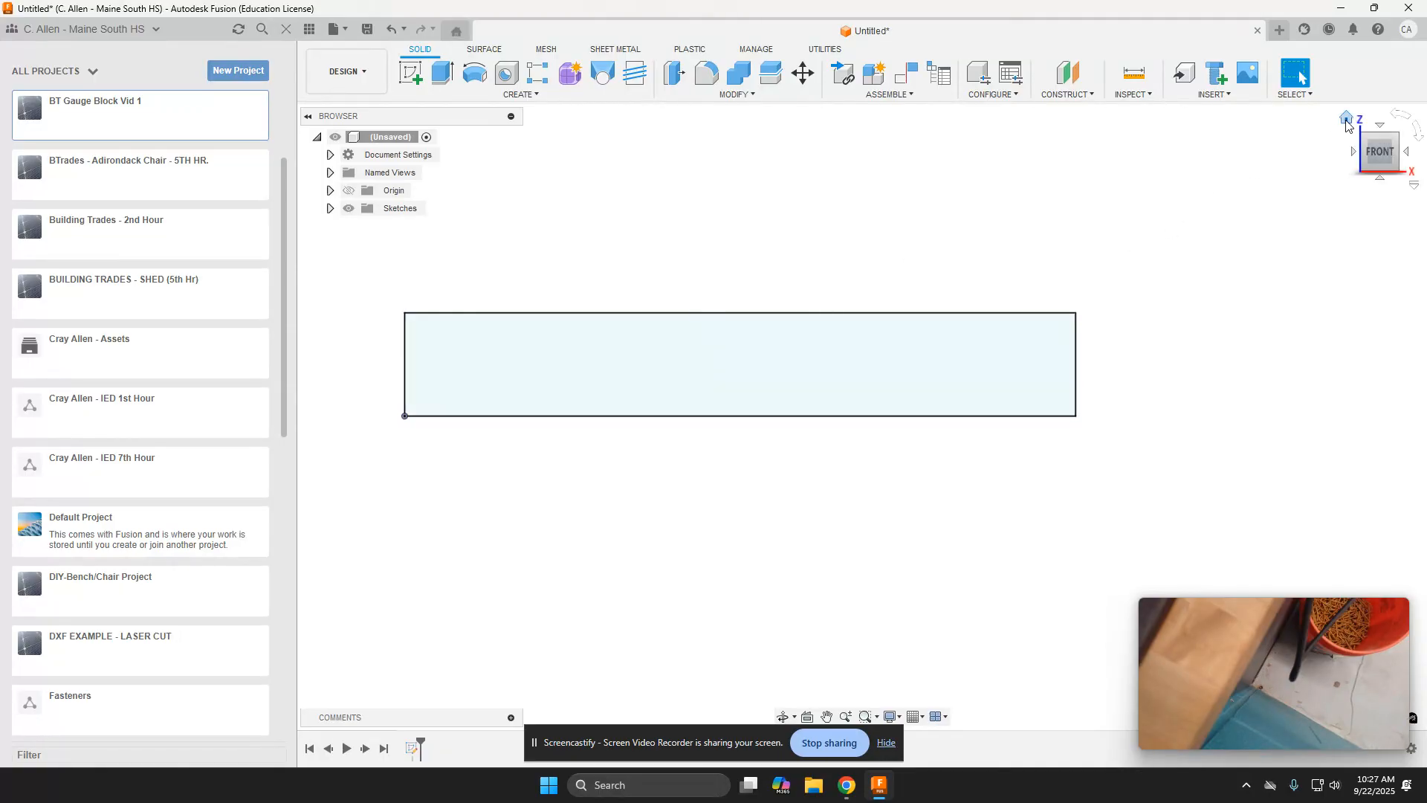
click(1346, 122)
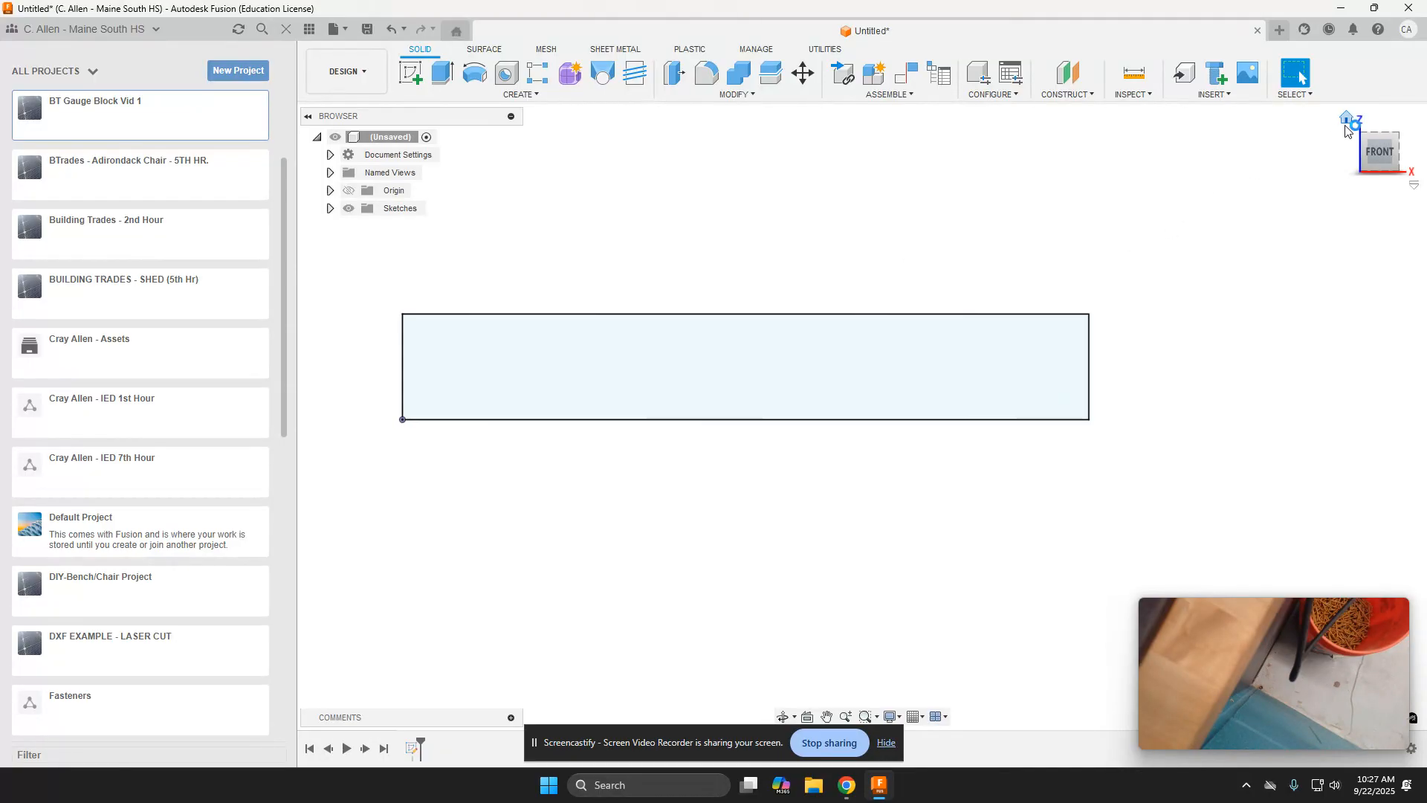
scroll(943, 354, down, 4)
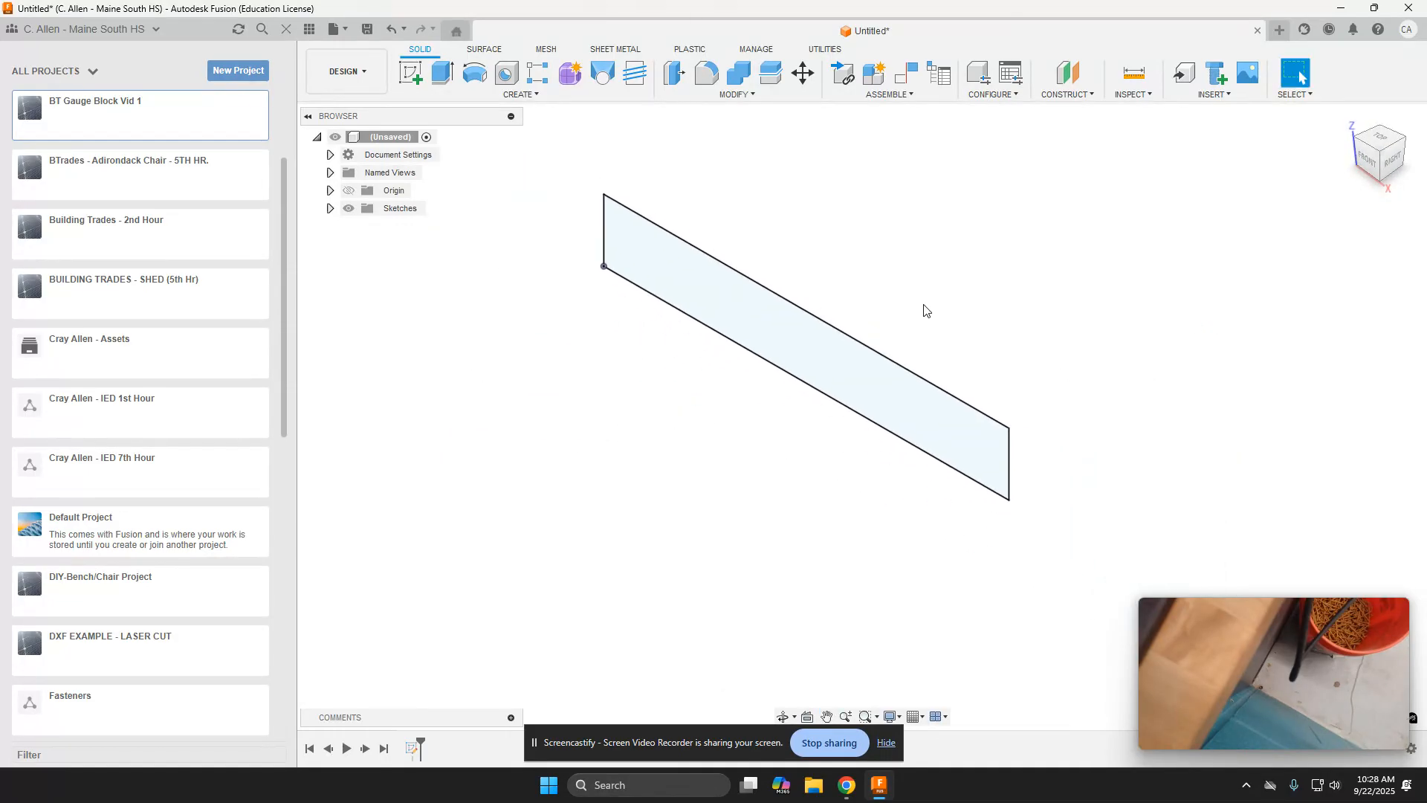
Extrude the rectangular profile 4 in toward the back as a new body
click(441, 76)
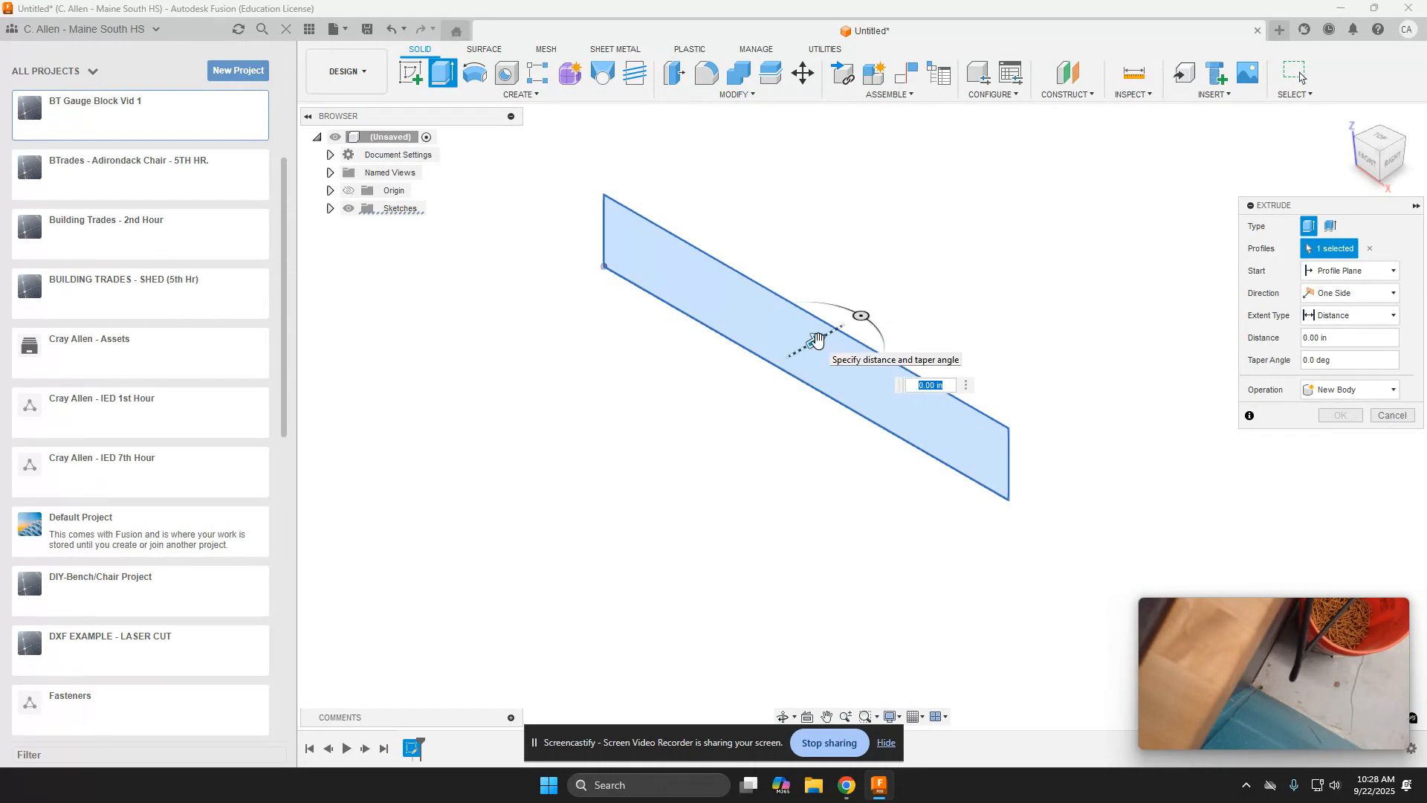
drag(817, 340, 726, 481)
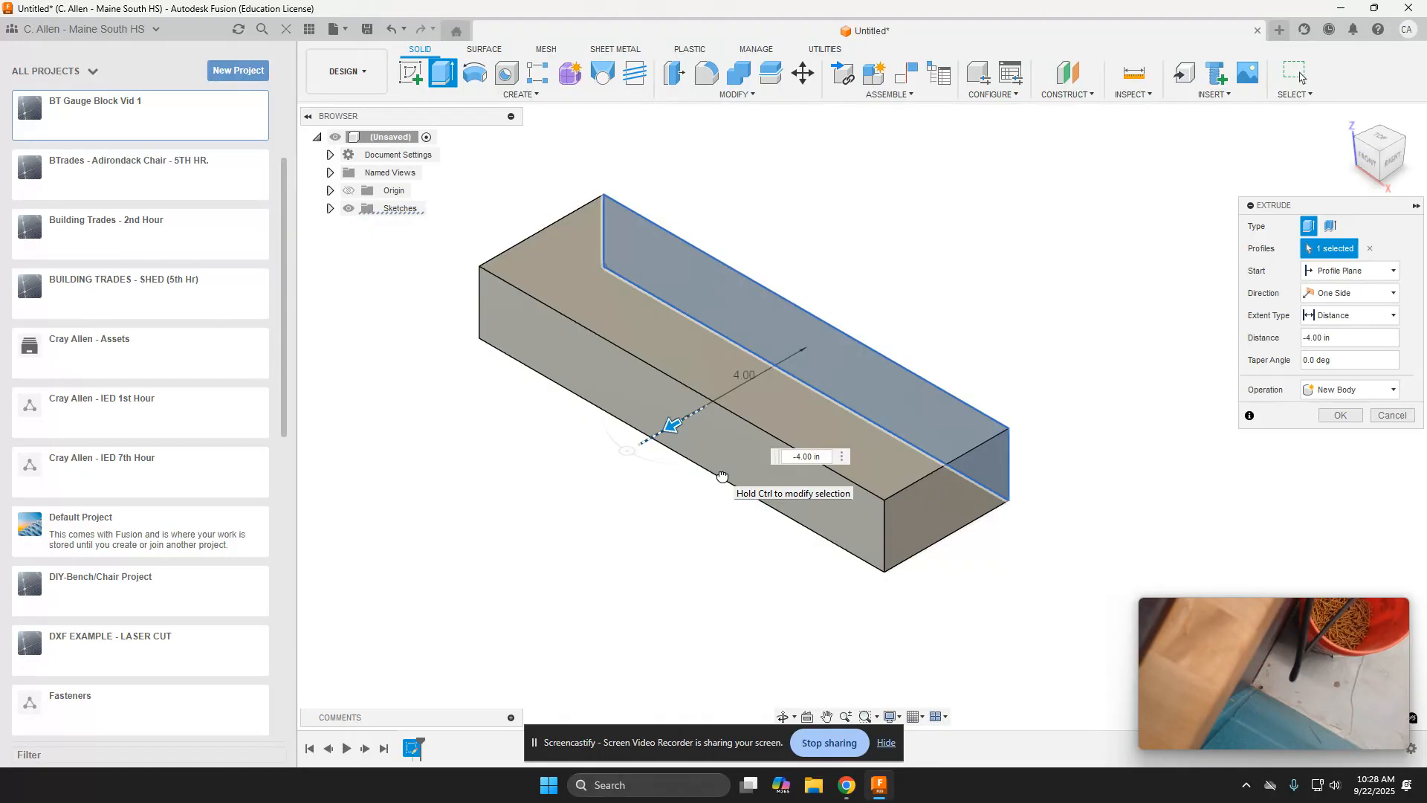
drag(722, 476, 931, 331)
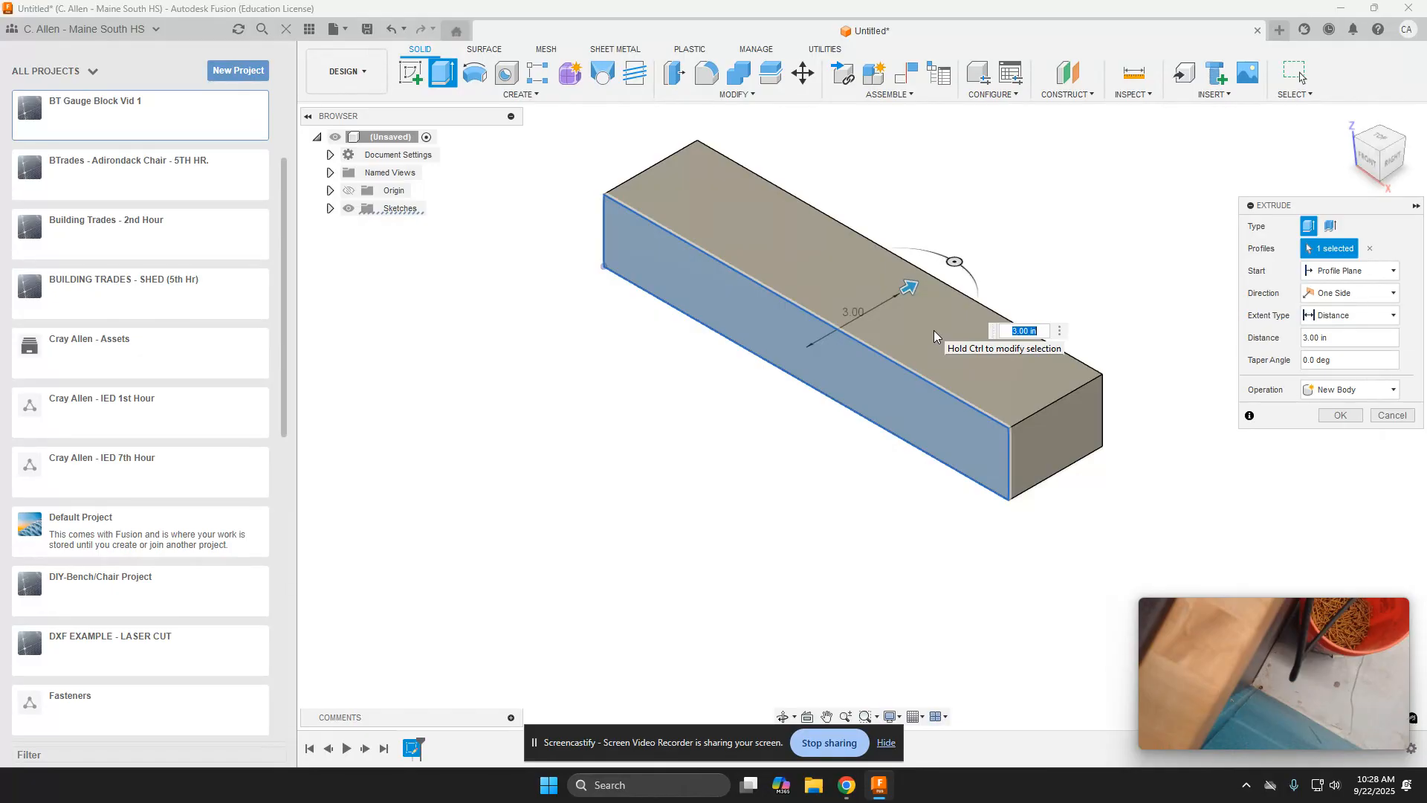
text(4)
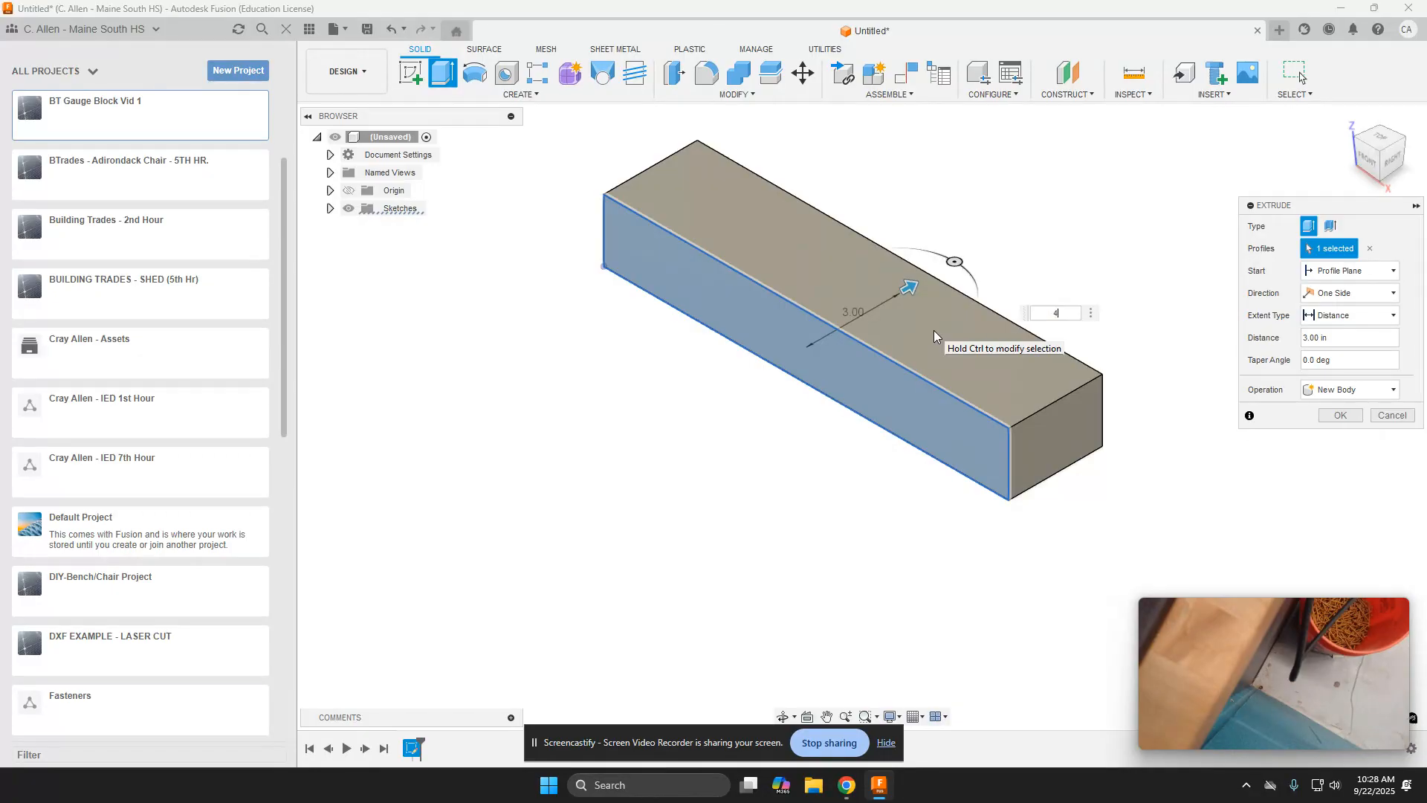
key(Return)
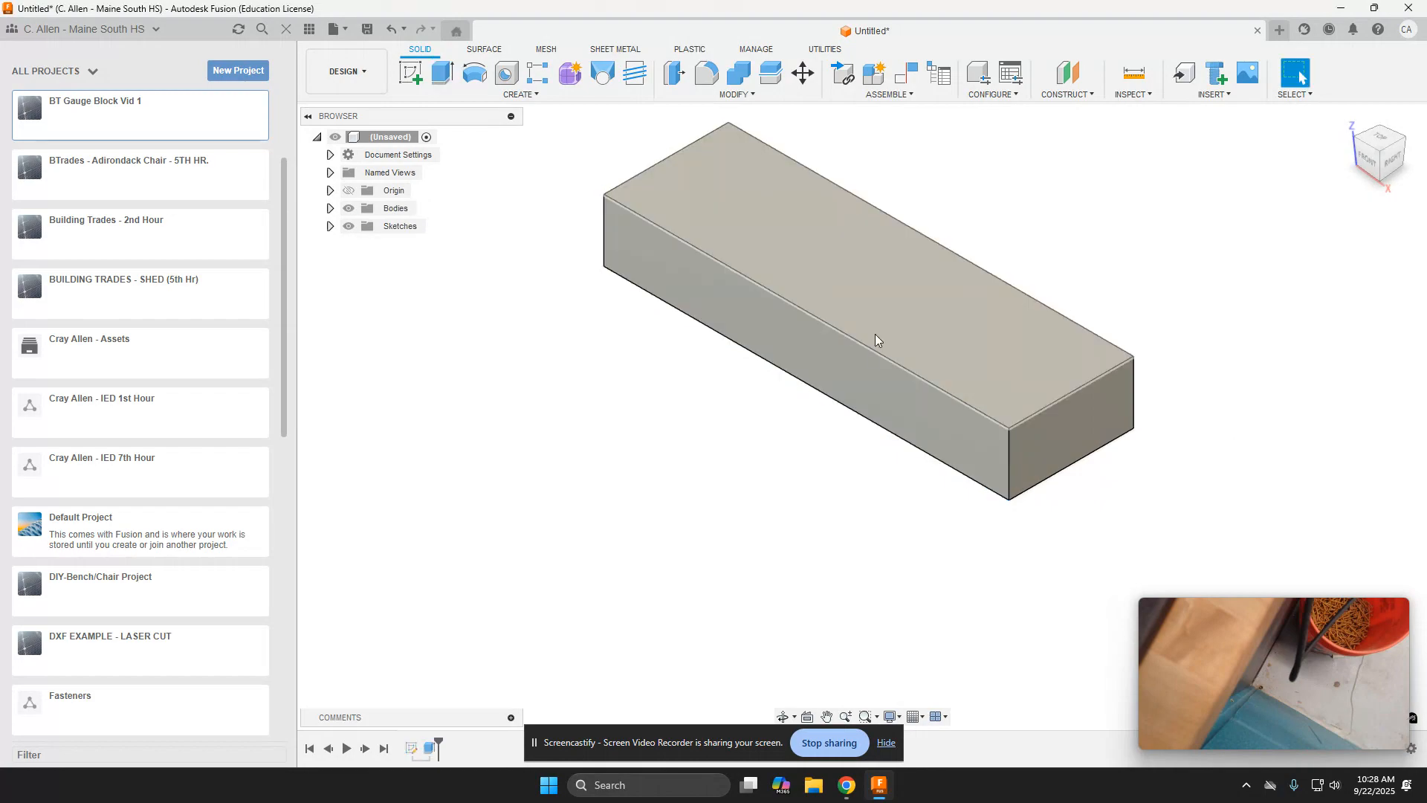
Edit the block's extrusion and set its distance to 3.5 in
middle_drag(865, 342, 687, 285)
scroll(728, 338, down, 2)
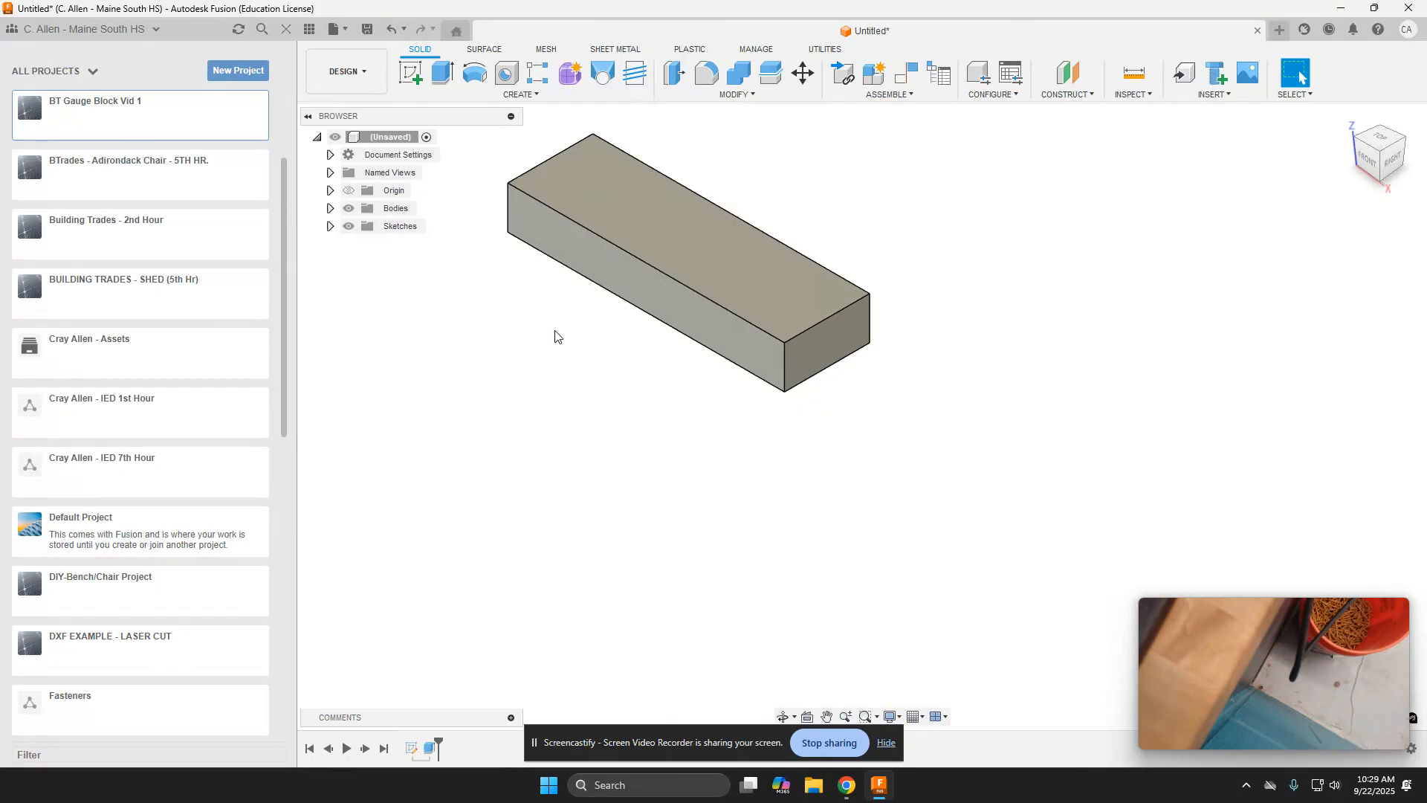
scroll(557, 332, up, 5)
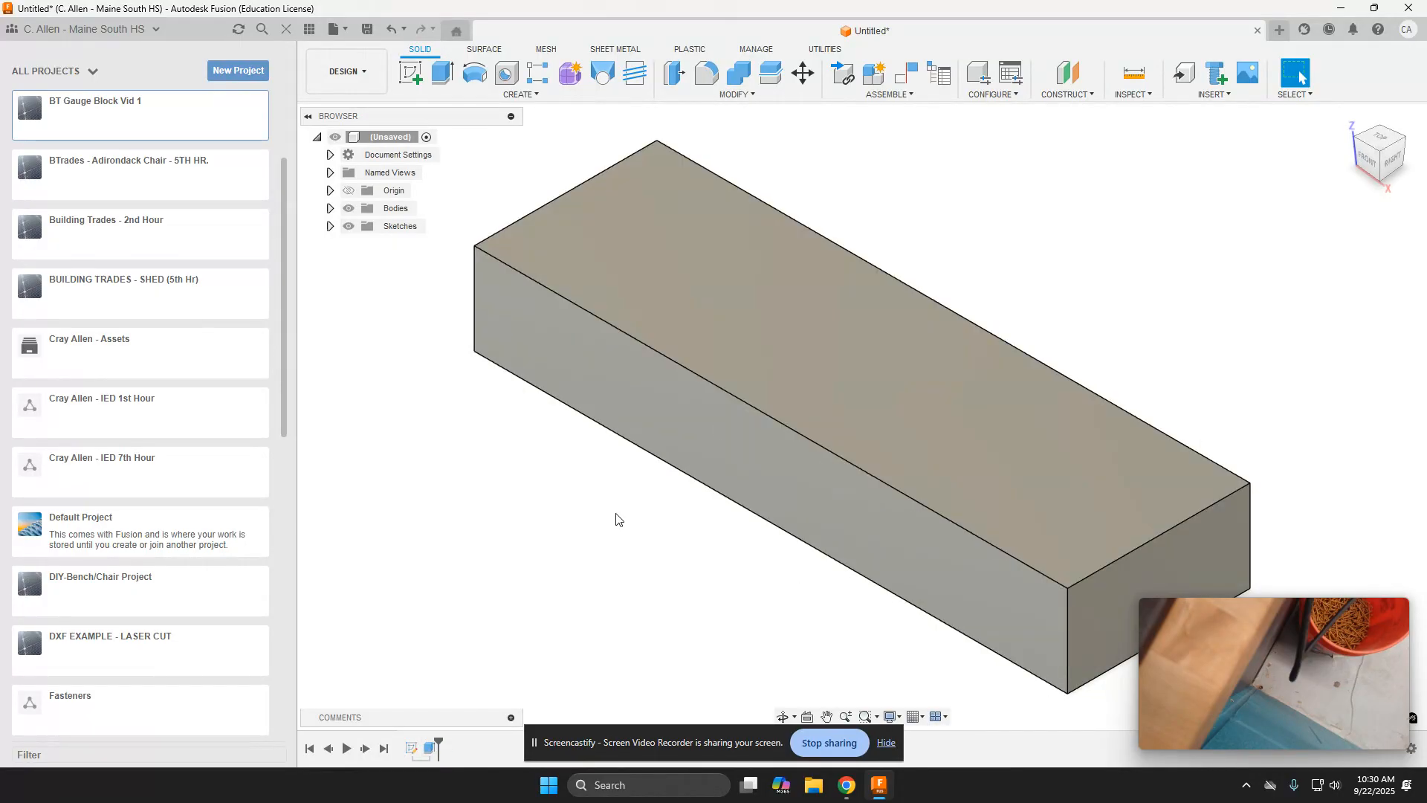
click(431, 749)
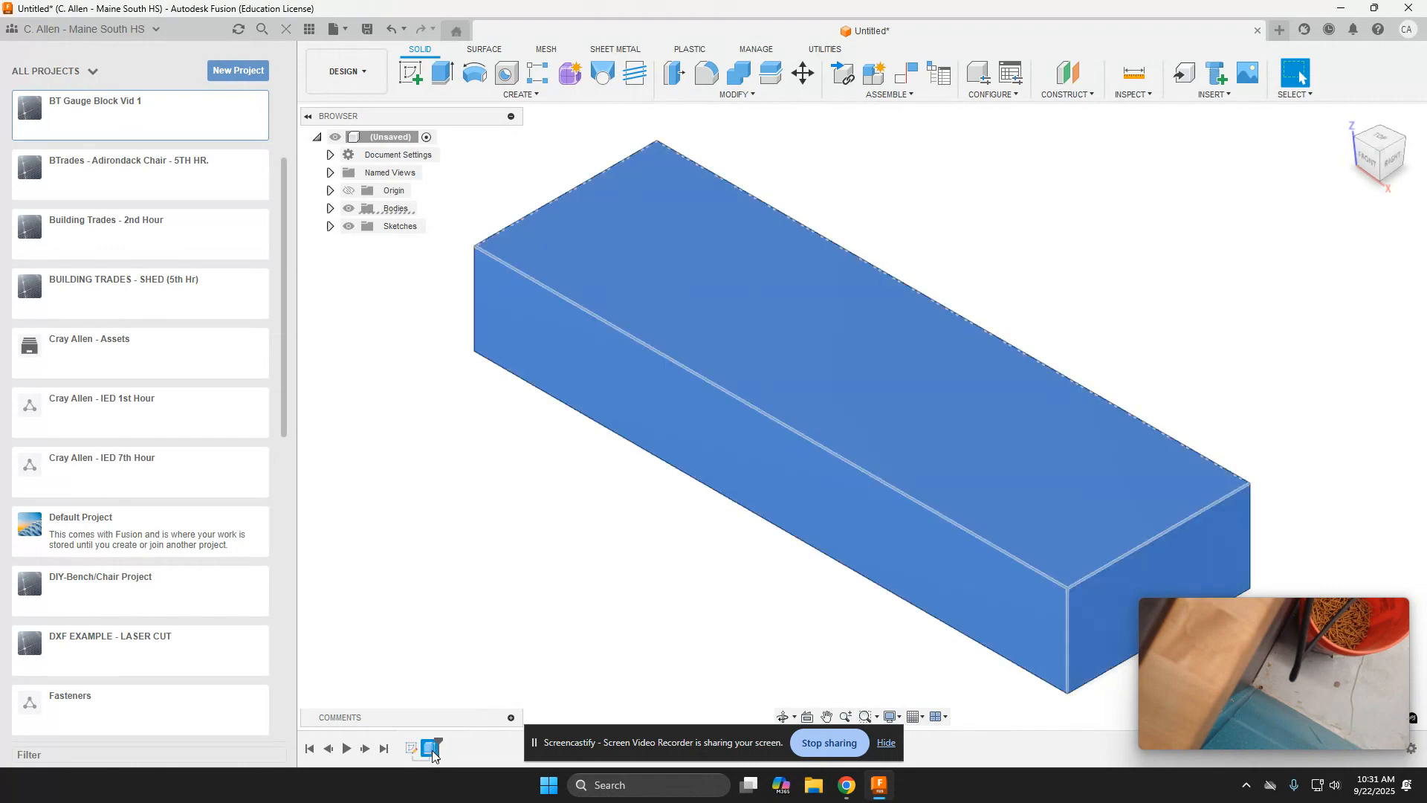
double_click(432, 749)
drag(1256, 212, 1114, 104)
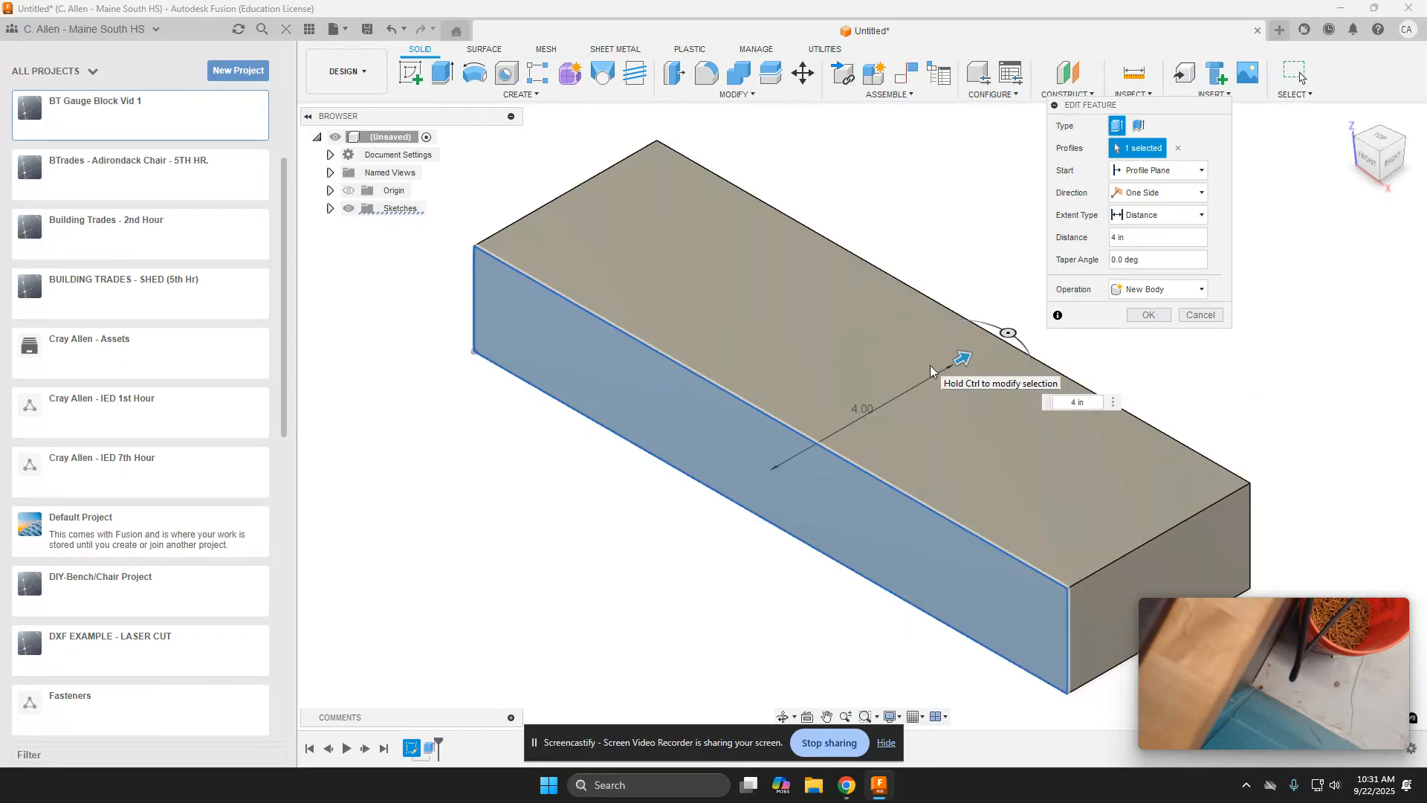
click(1115, 238)
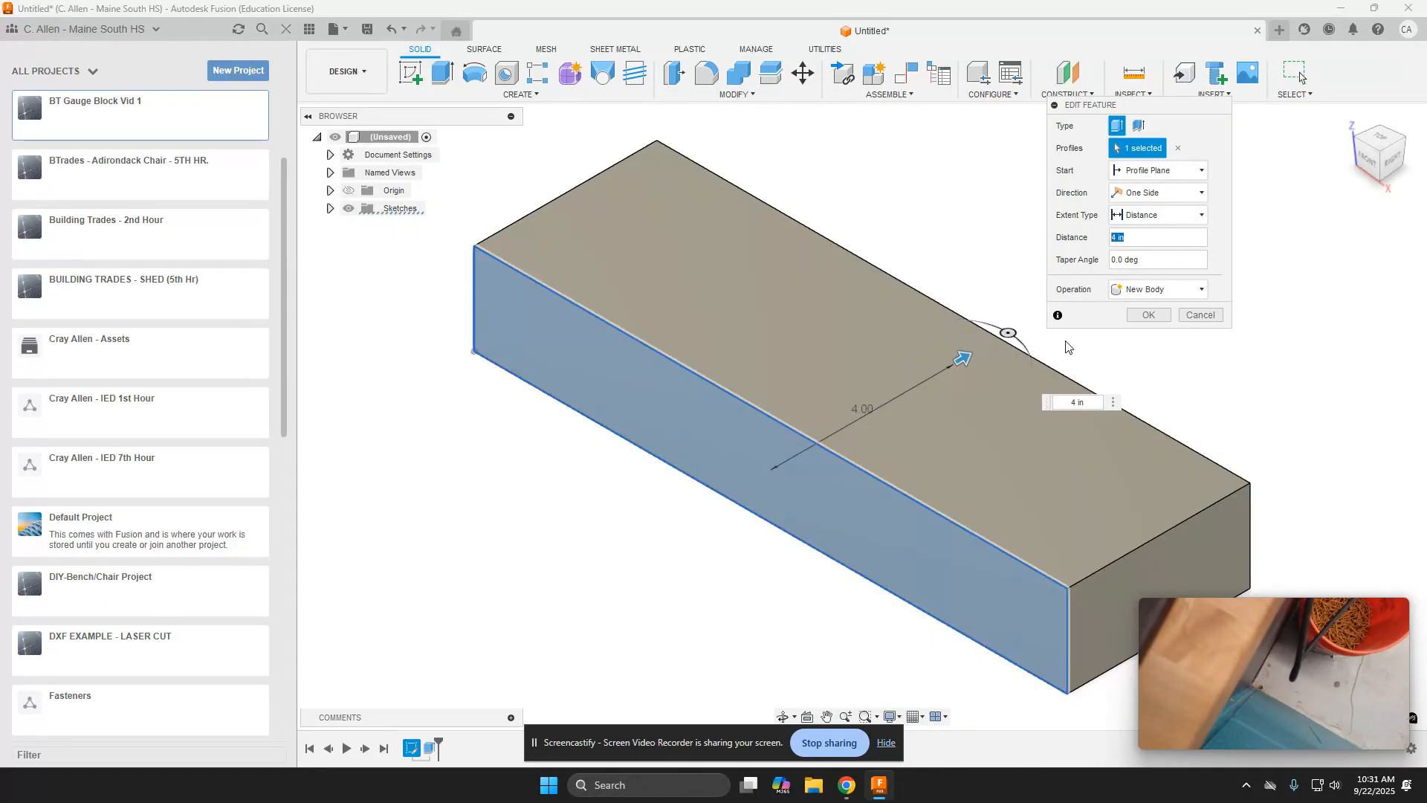
text(3.5)
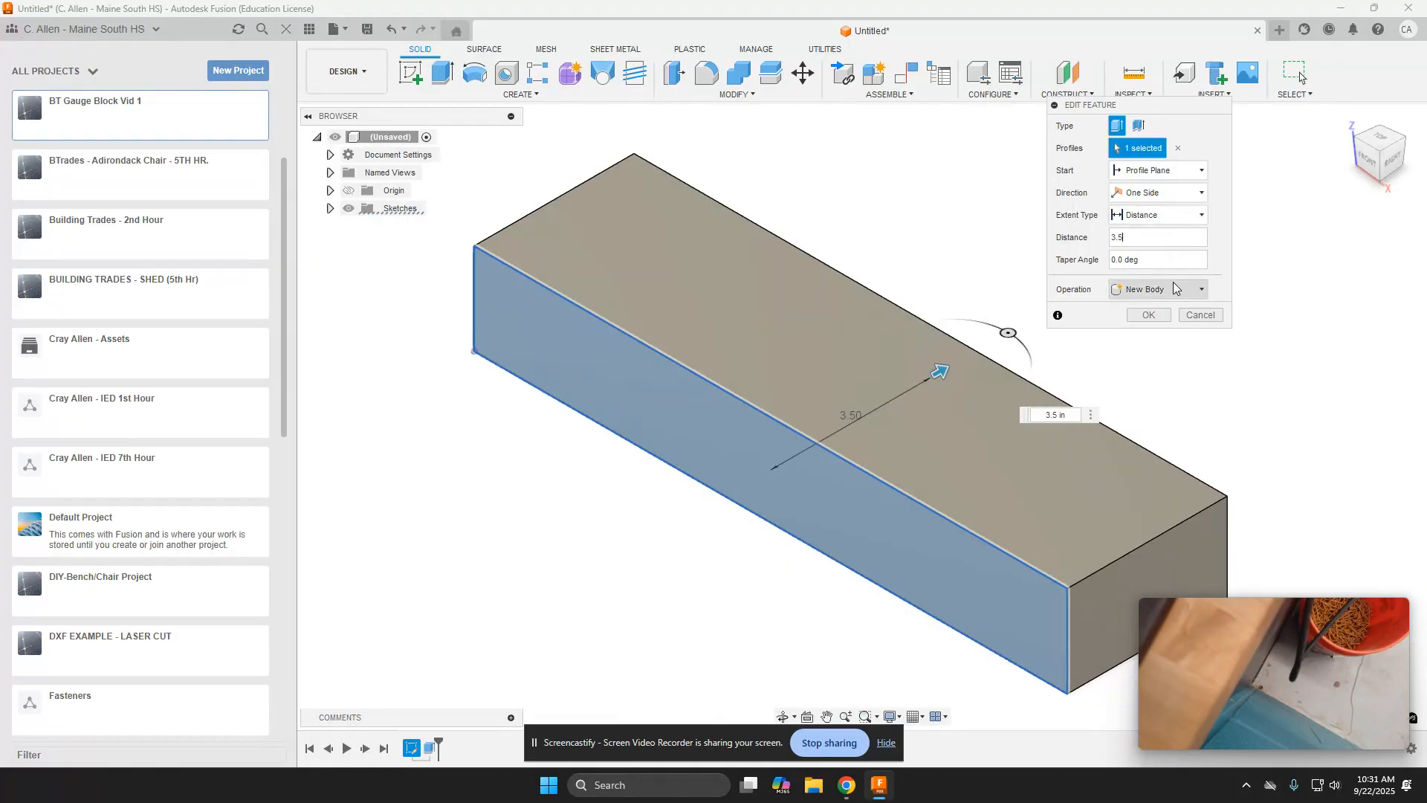
click(1165, 317)
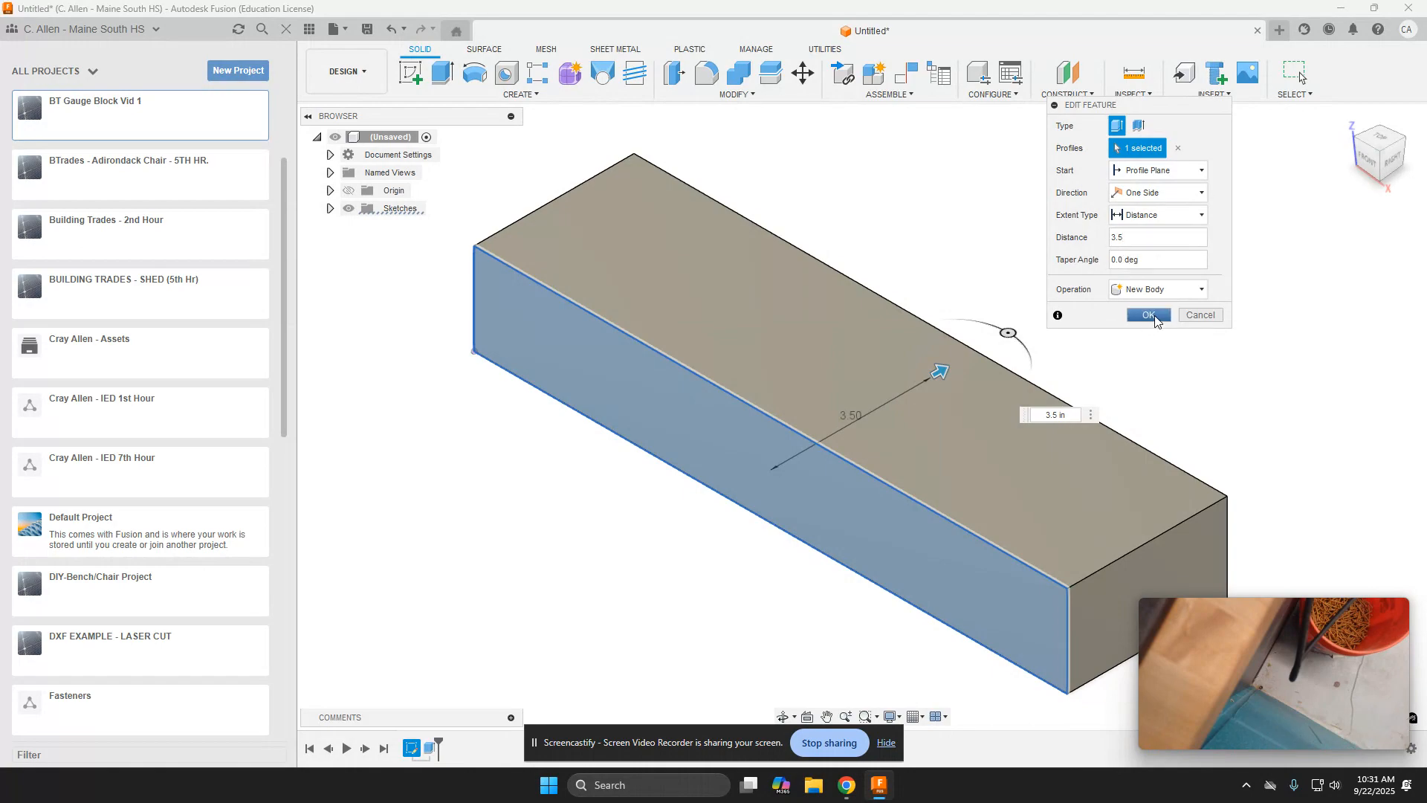
middle_drag(1064, 467, 1024, 433)
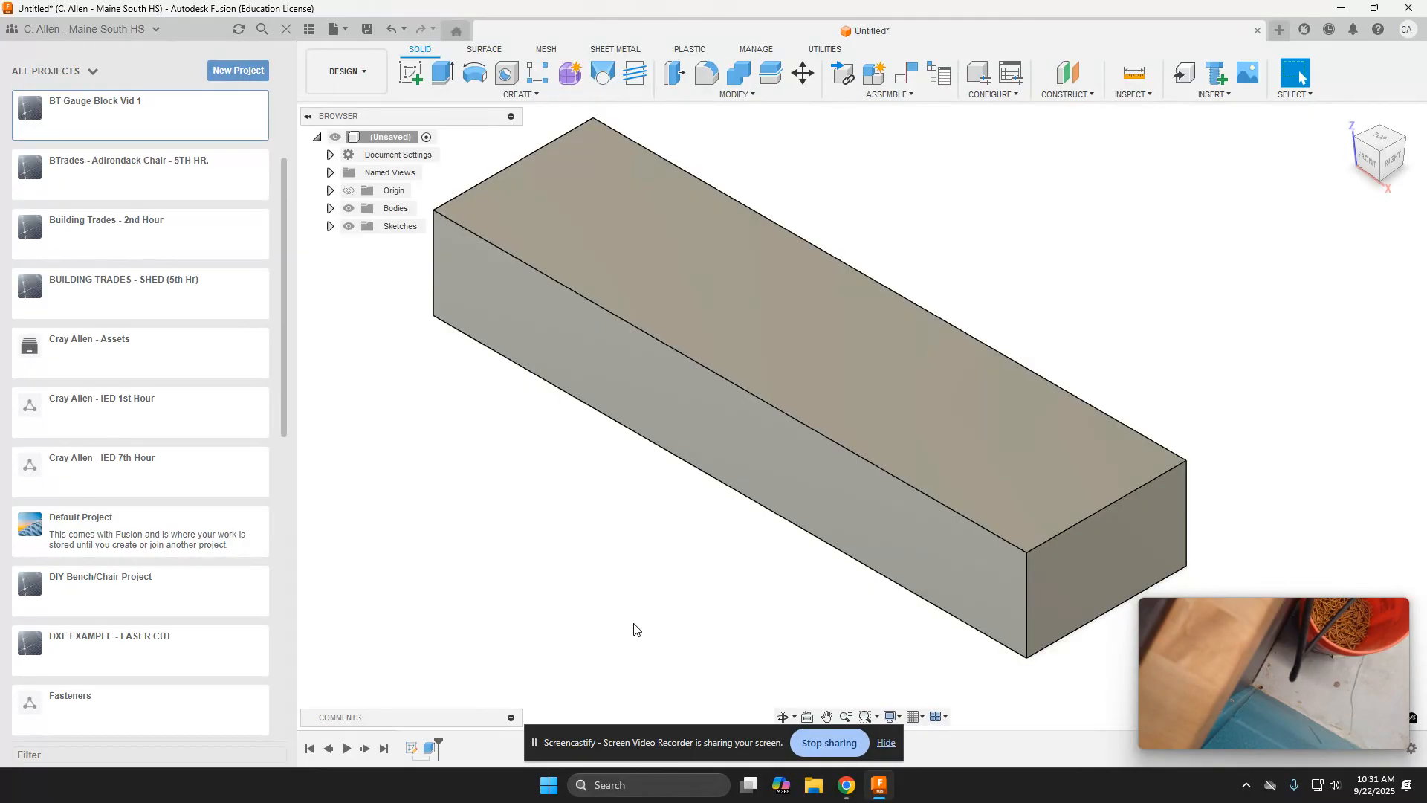
double_click(429, 749)
click(1139, 238)
drag(1140, 238, 1101, 239)
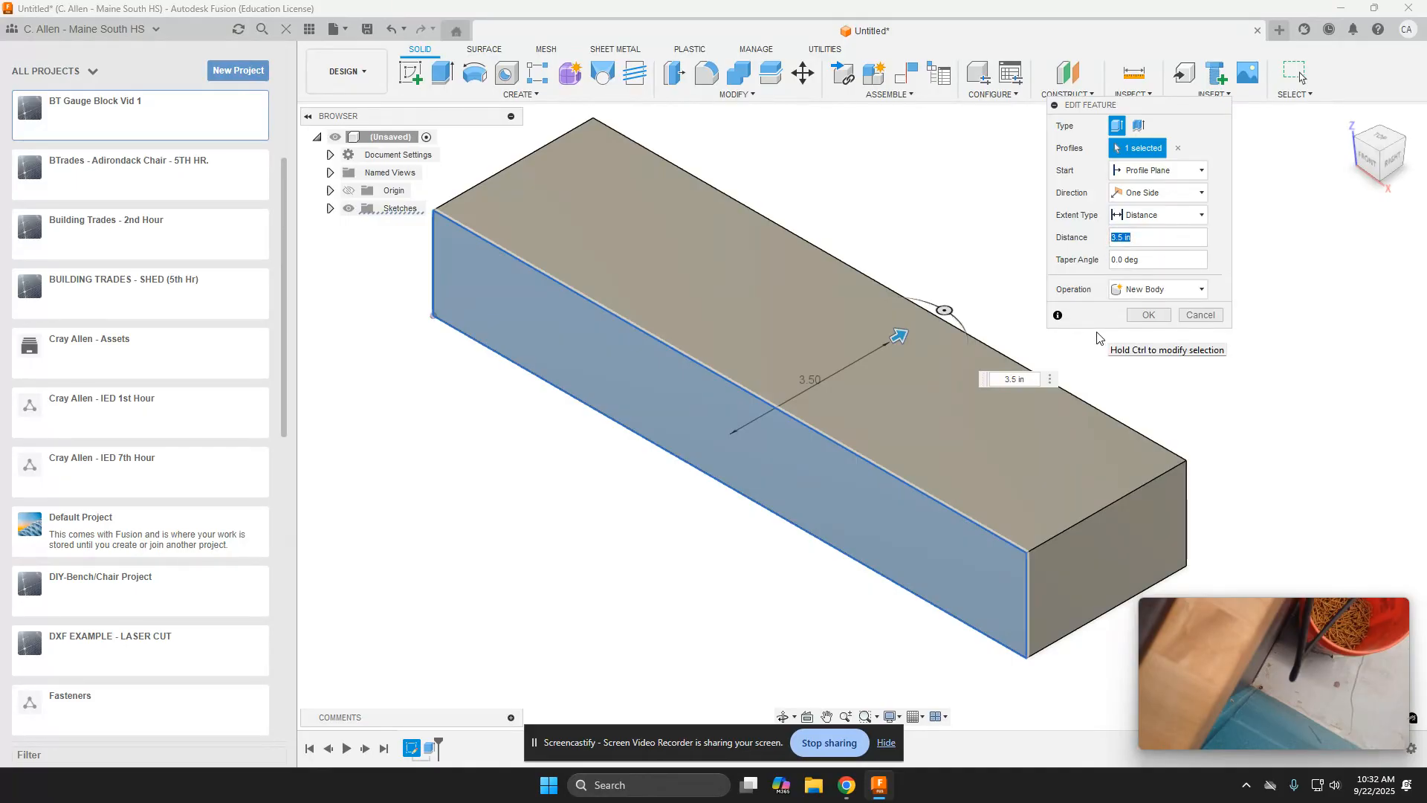
click(1202, 315)
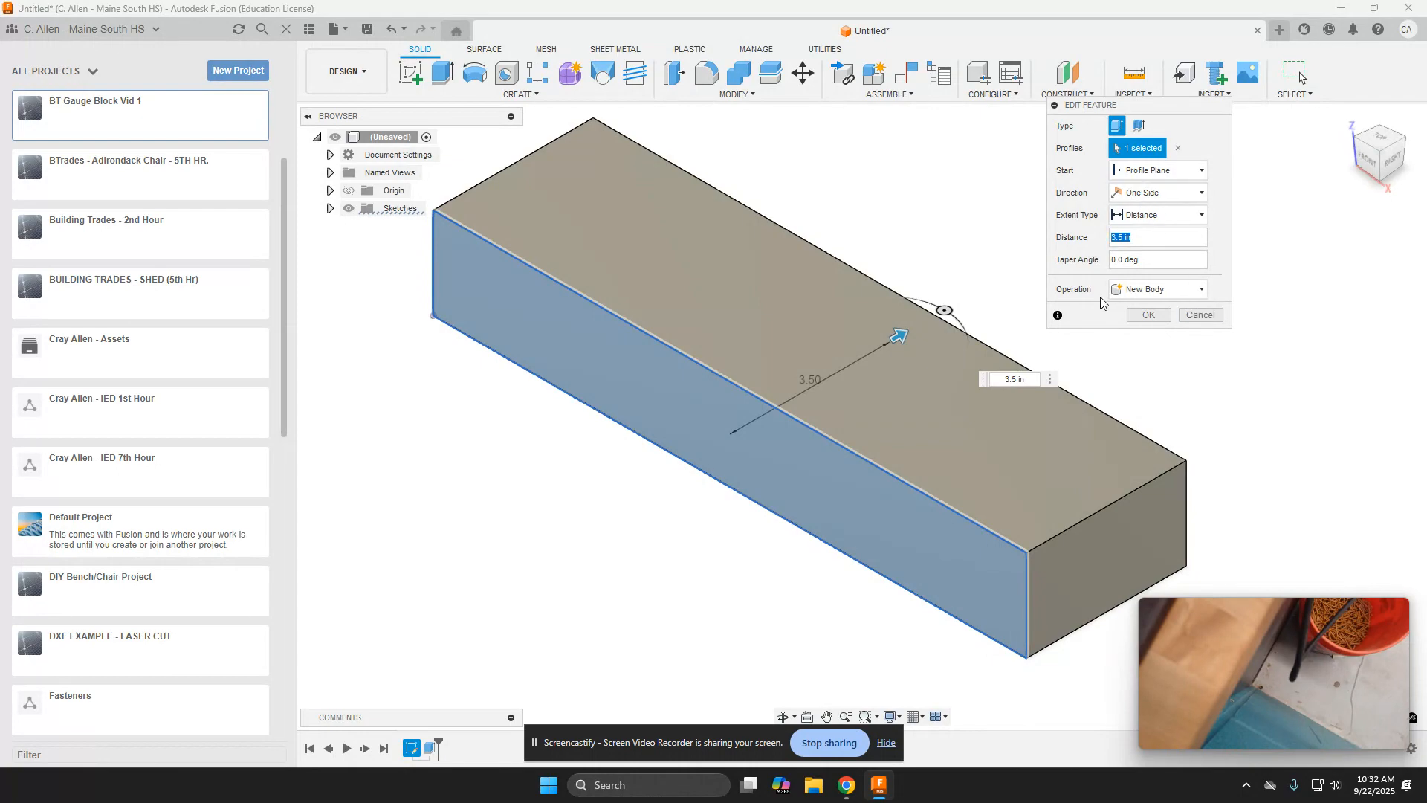
click(1201, 315)
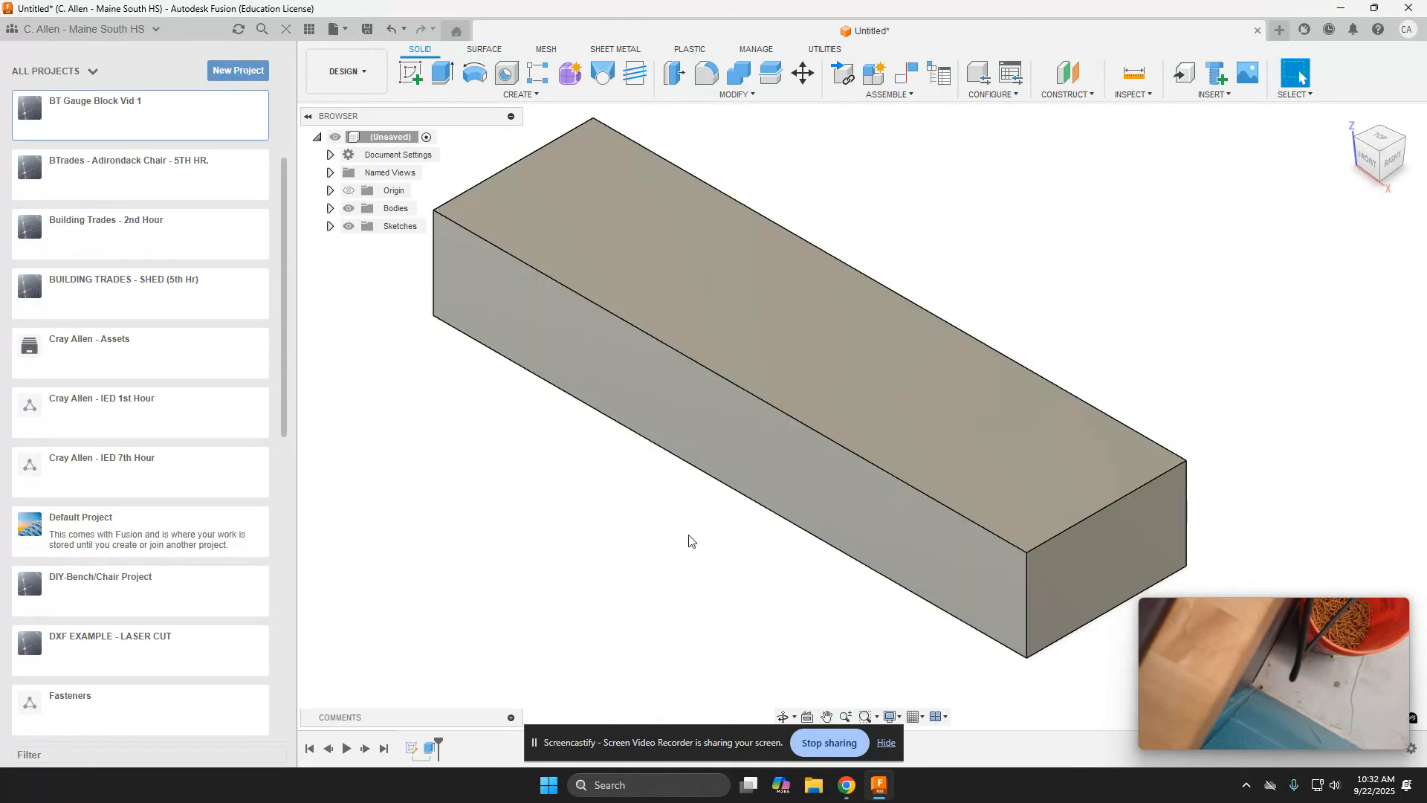
Edit the block's profile sketch, set the rectangle's height to 1.5 in, and return to the finished model's home view
click(330, 227)
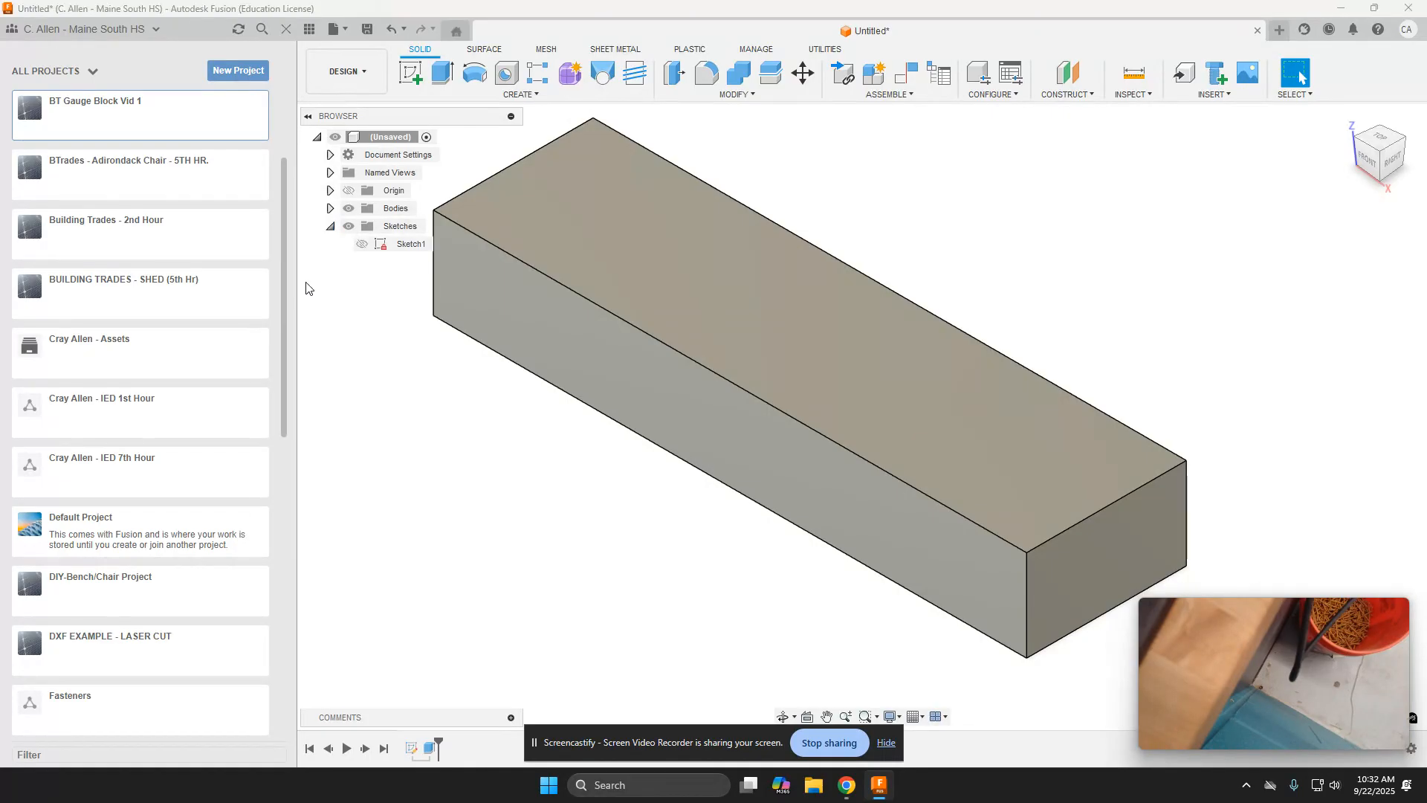
double_click(410, 245)
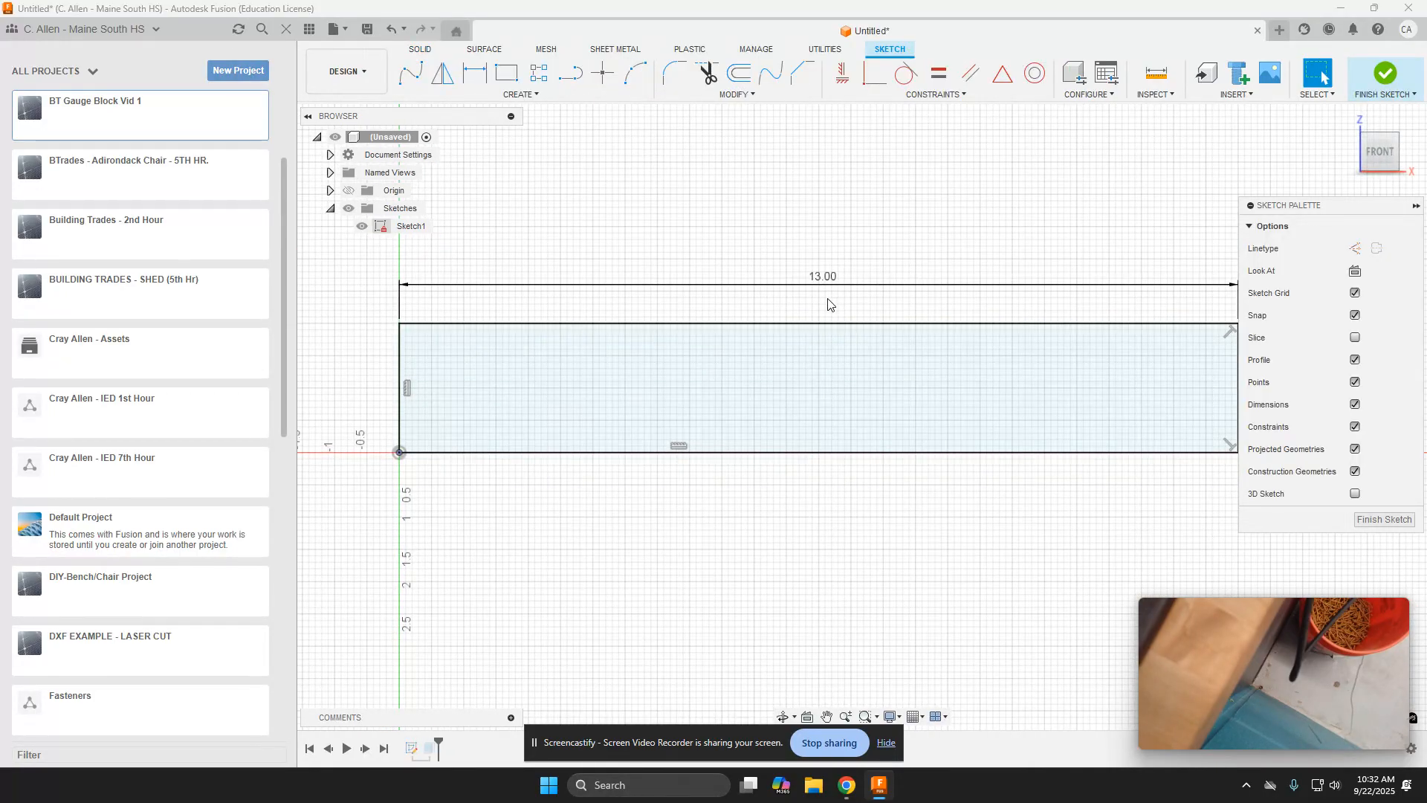
middle_drag(827, 275, 773, 245)
scroll(800, 278, down, 1)
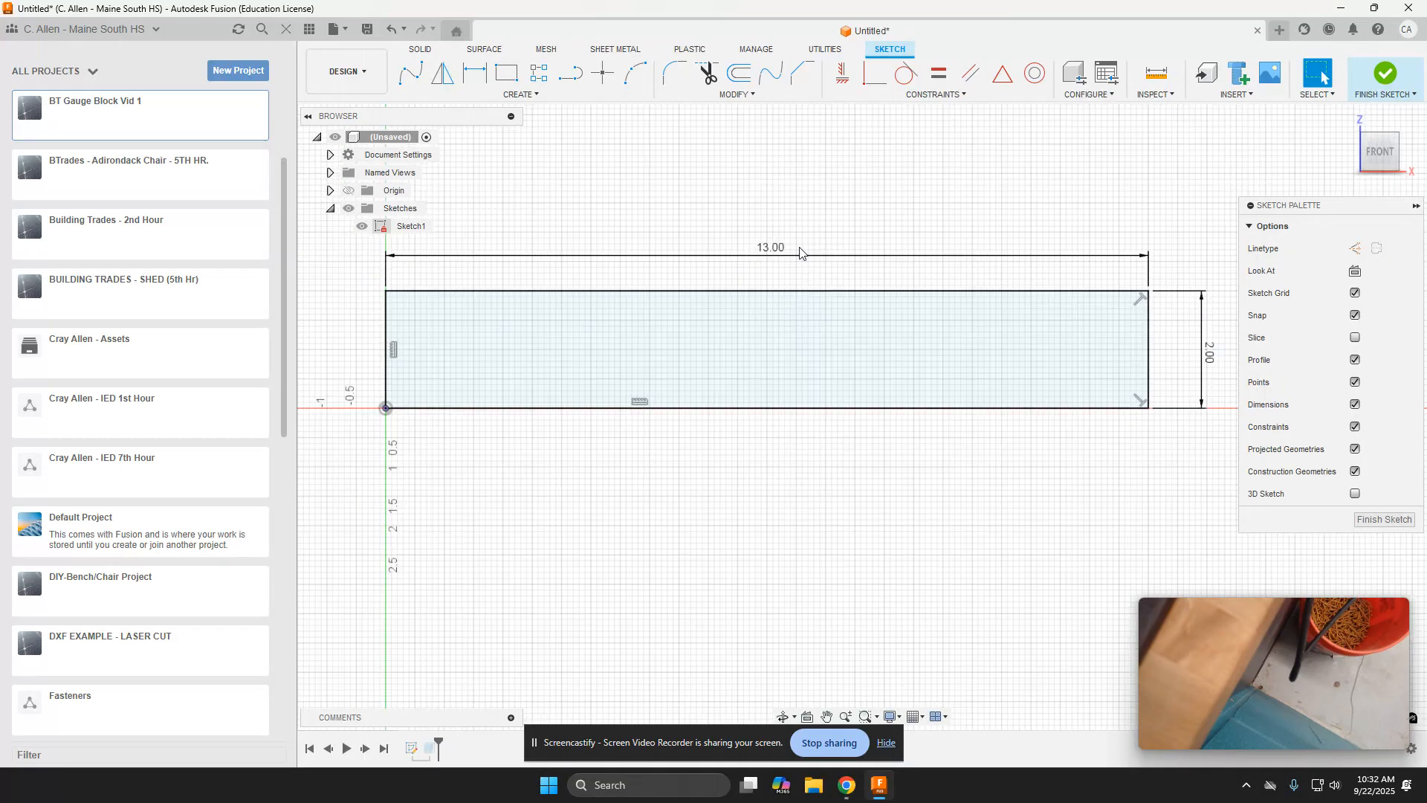
middle_drag(880, 373, 825, 380)
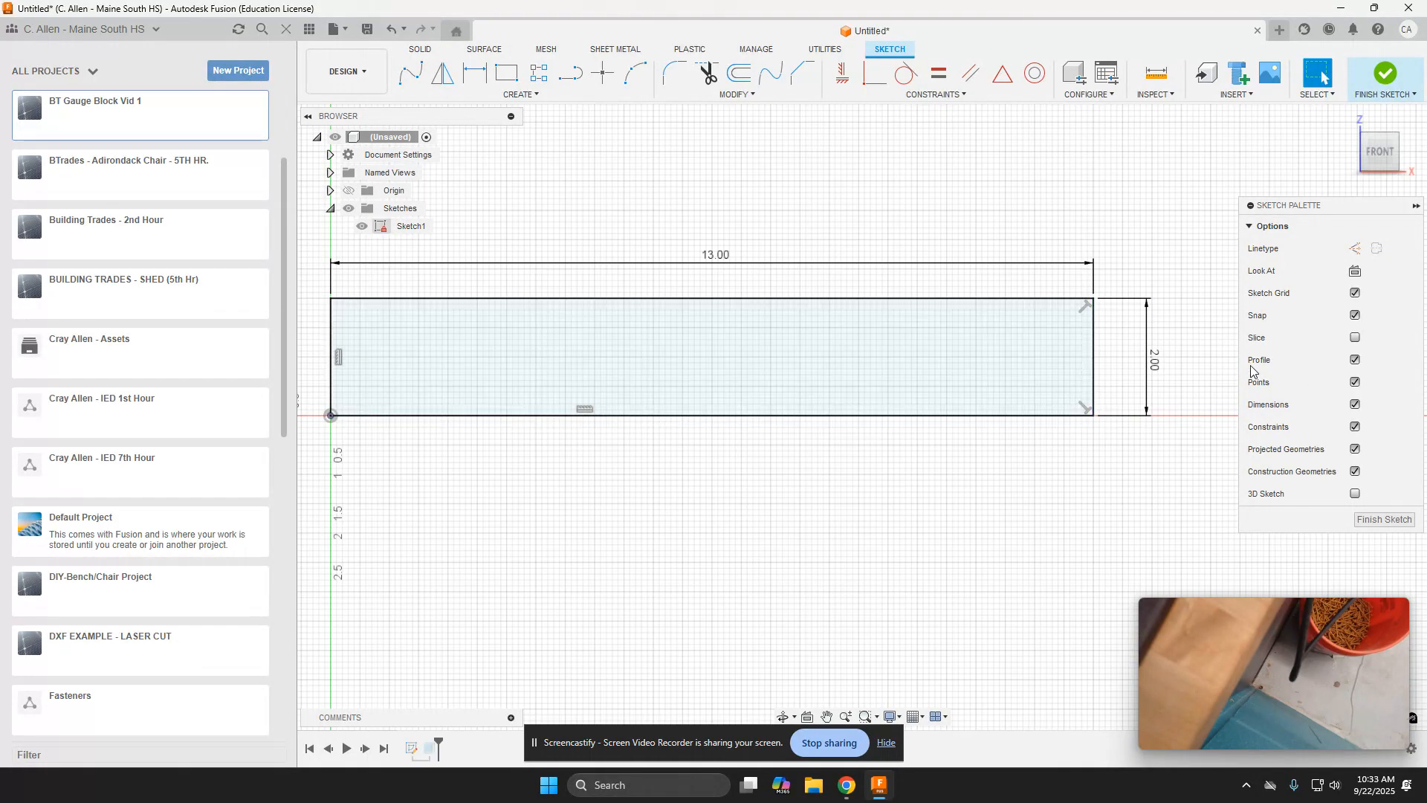
double_click(1154, 365)
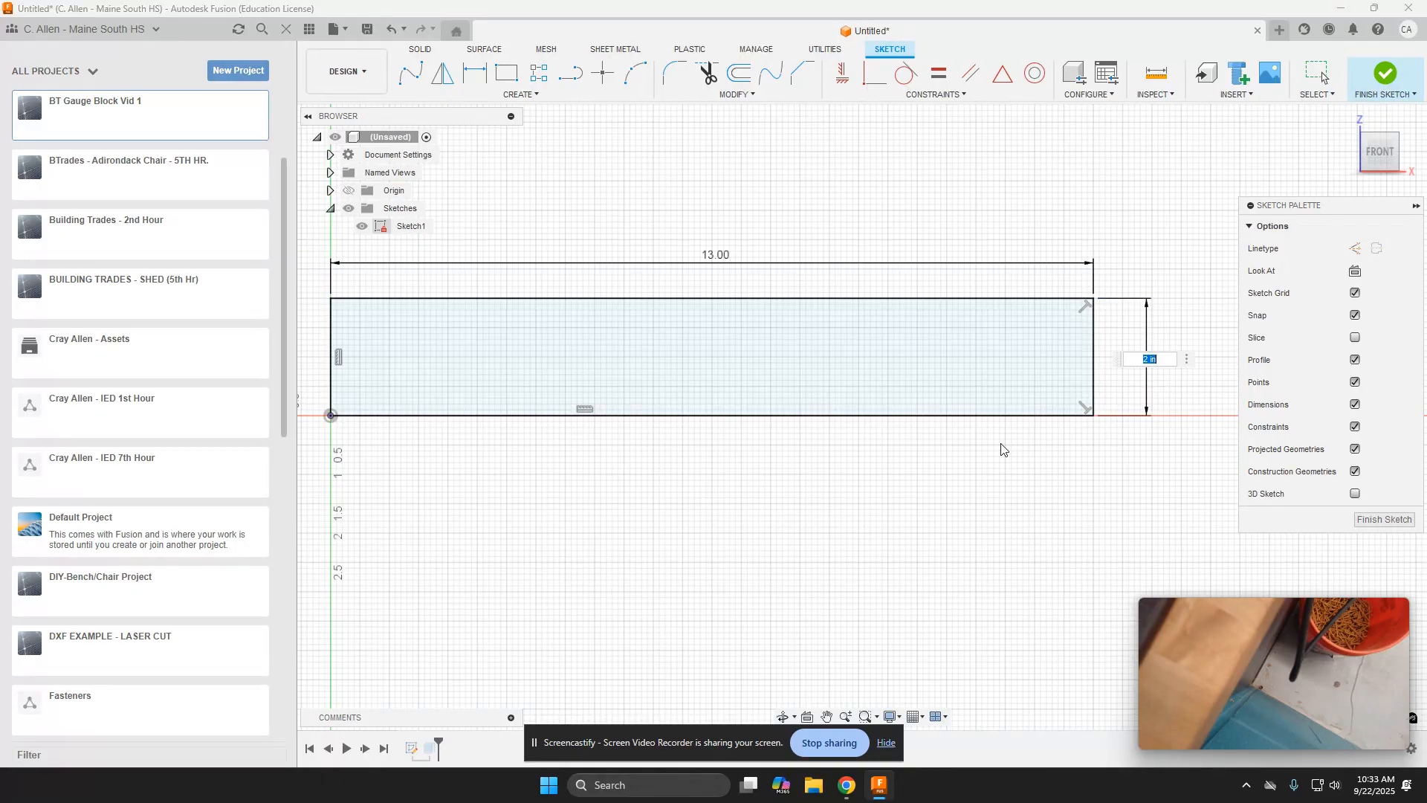
text(1.5)
key(Return)
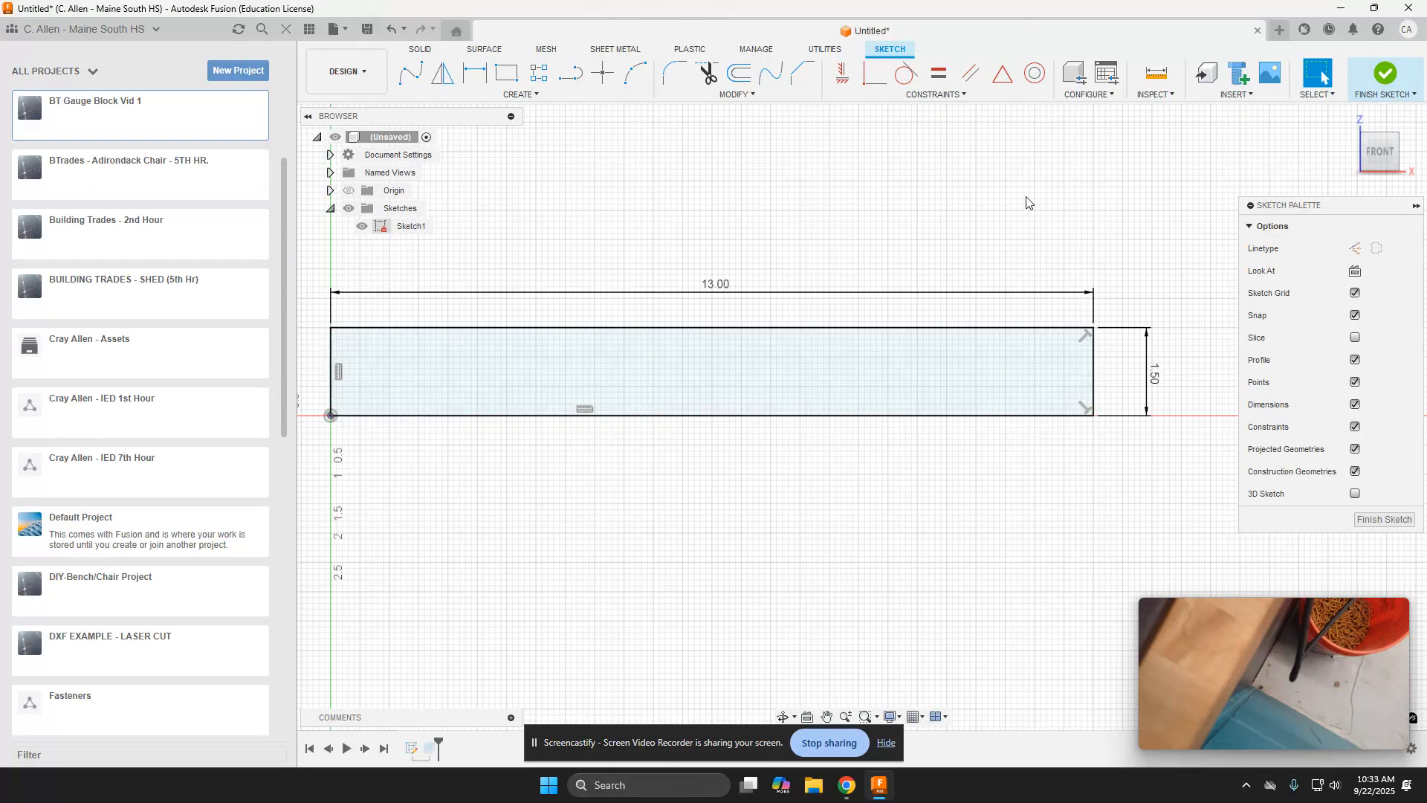
click(1387, 74)
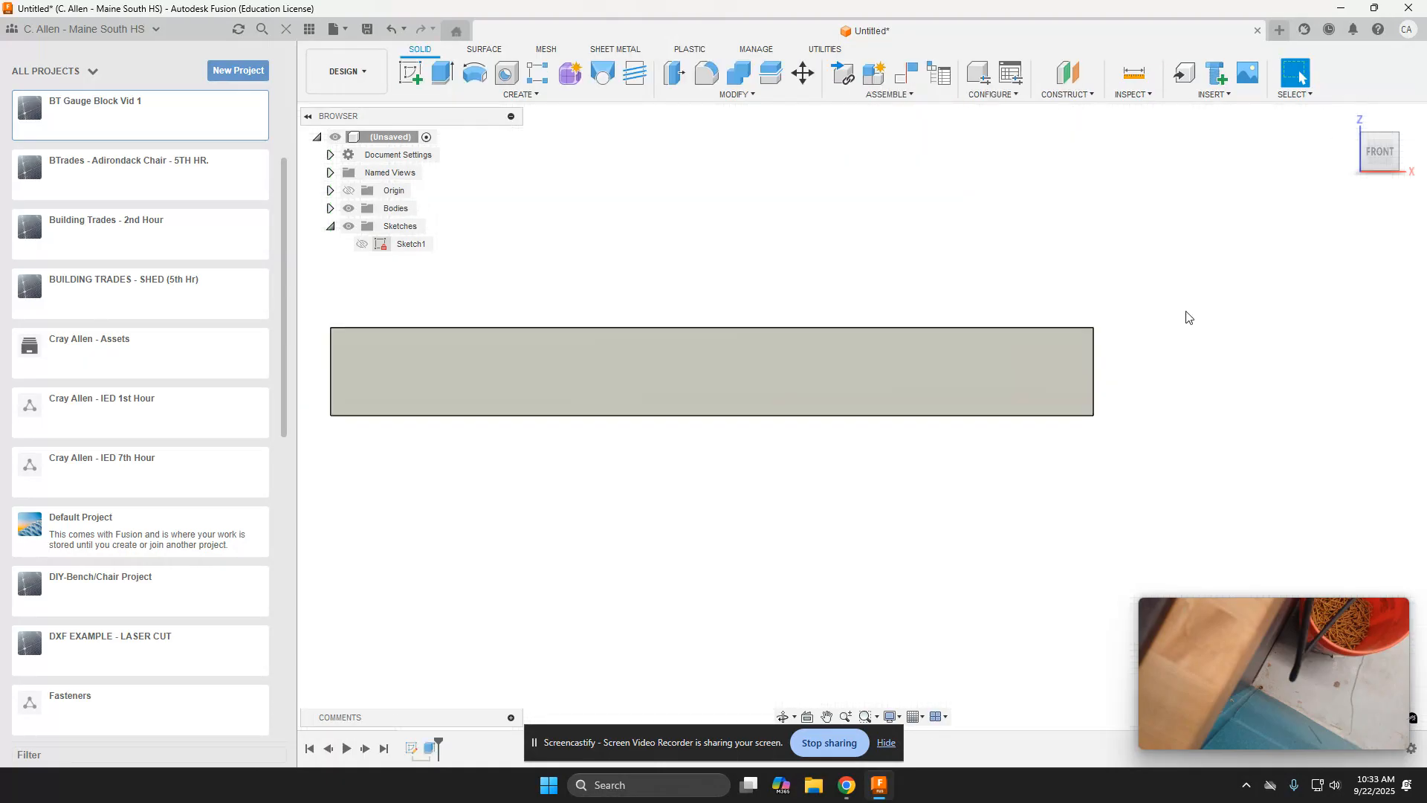
click(1348, 118)
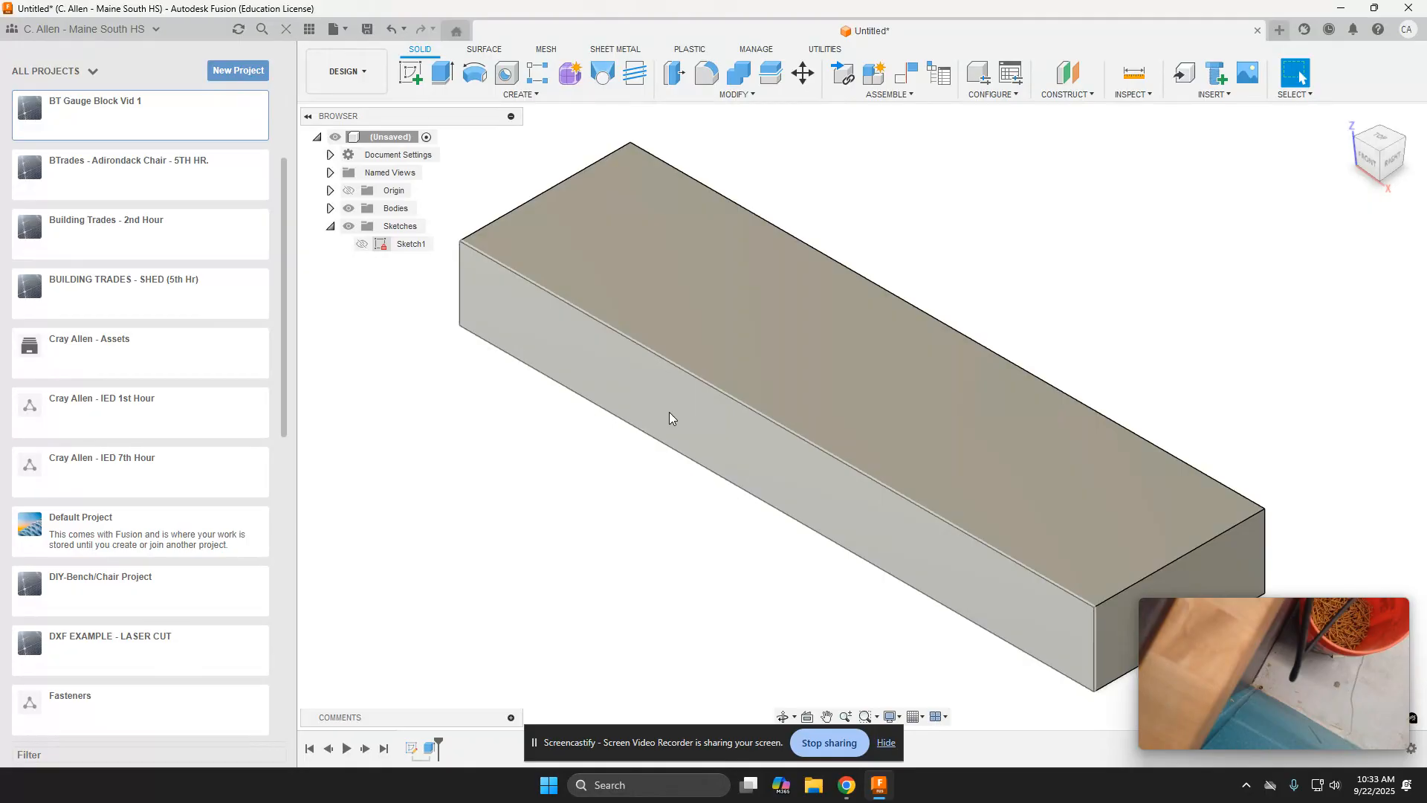
Reopen the block's profile sketch to review its dimensions, and return to the model's home view
double_click(411, 243)
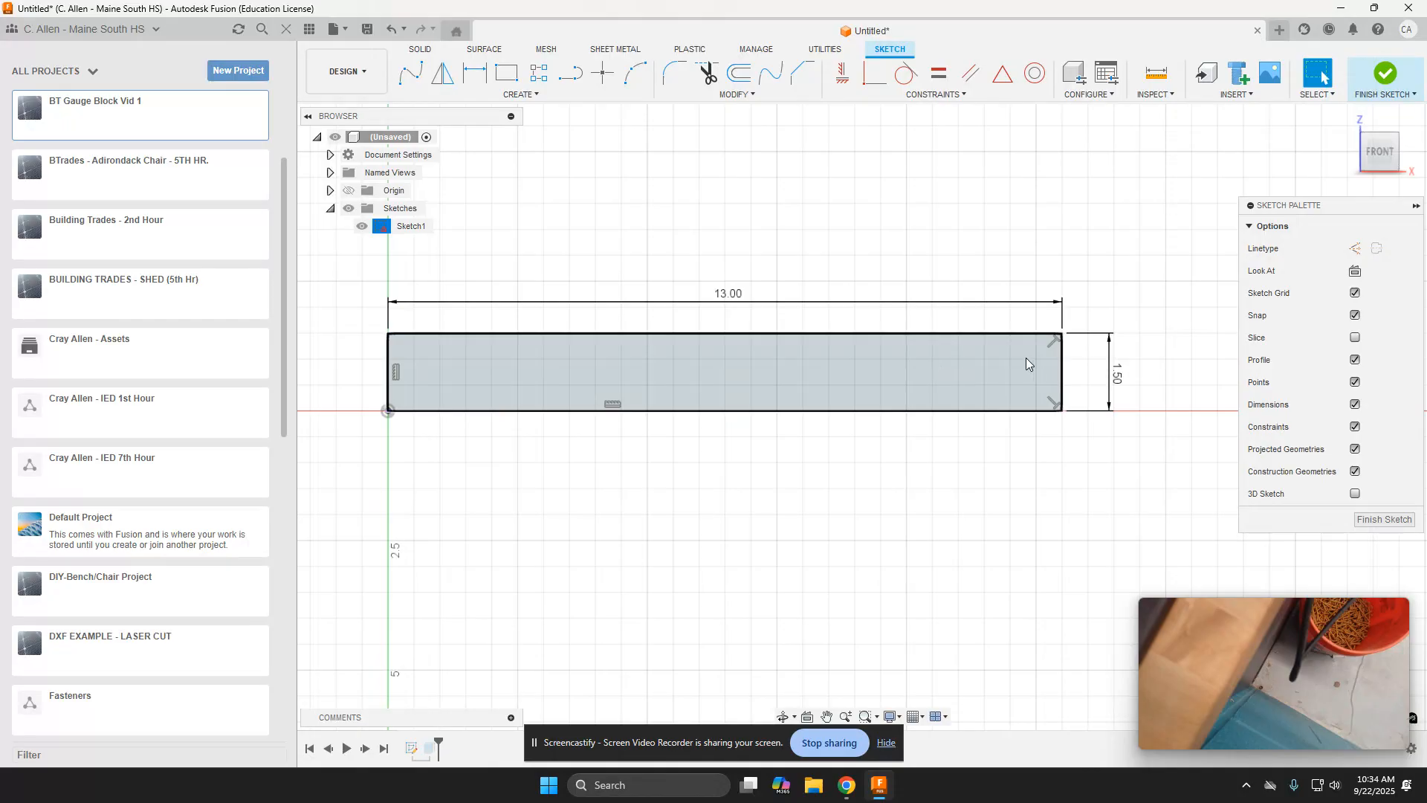
click(1388, 77)
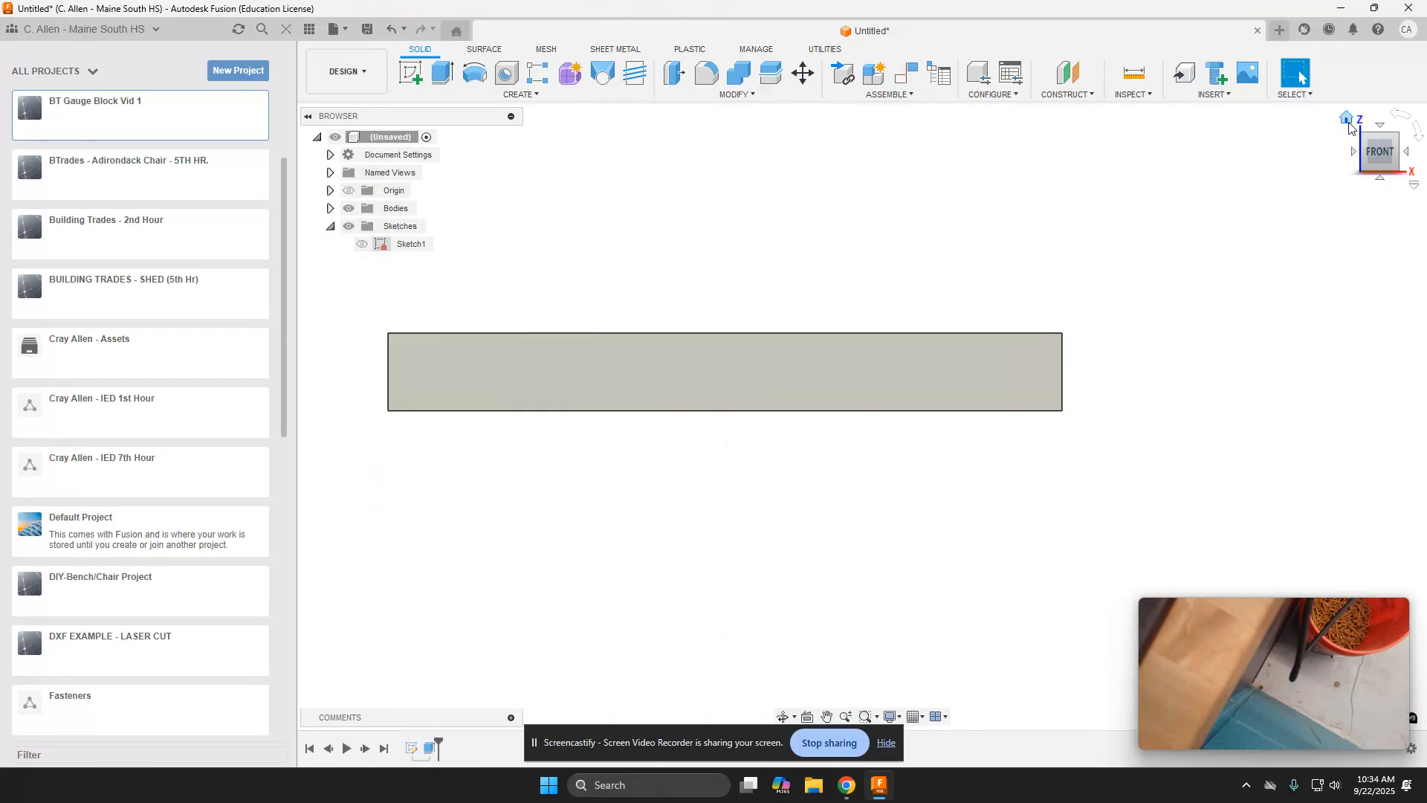
click(1349, 121)
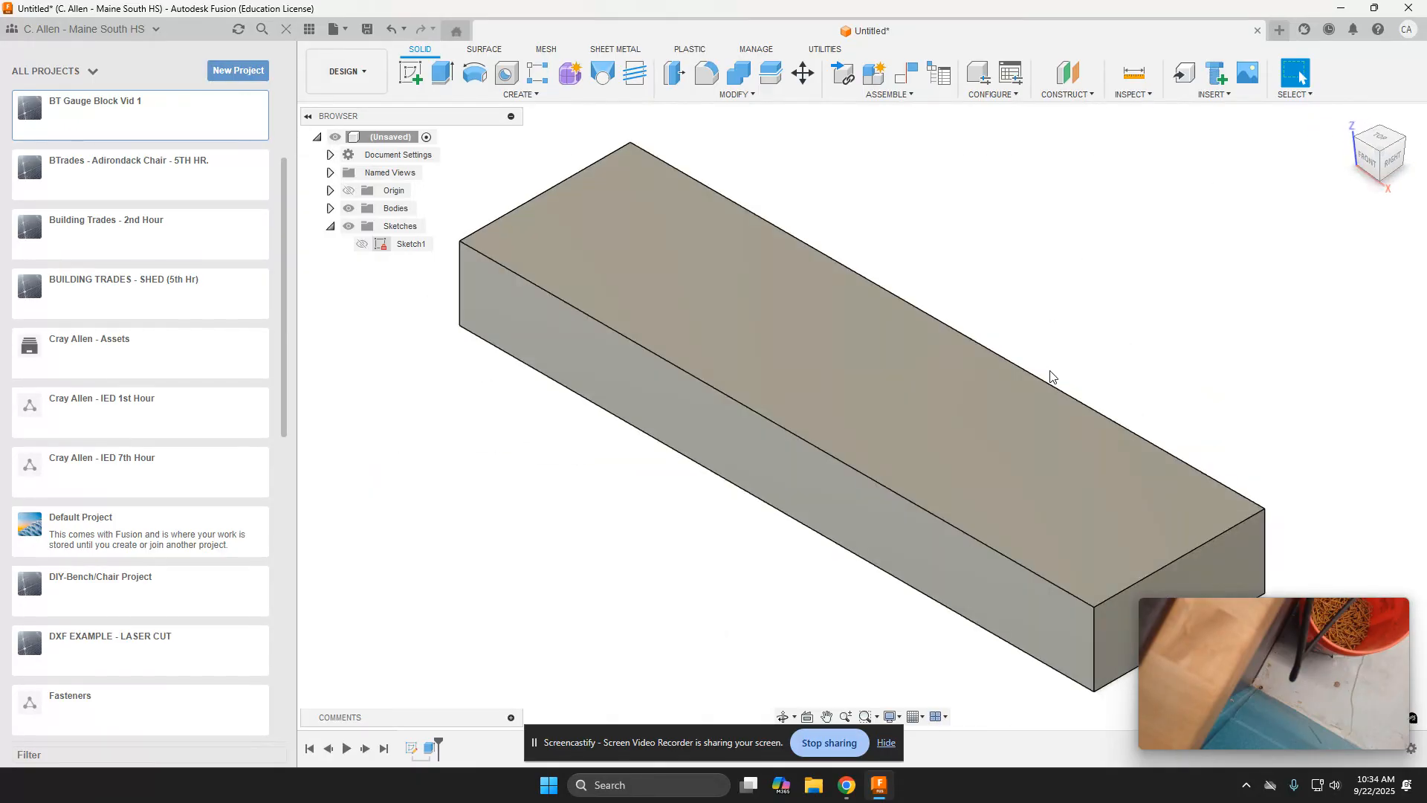
Start saving the design and enter CA Guage Block as its name
click(347, 30)
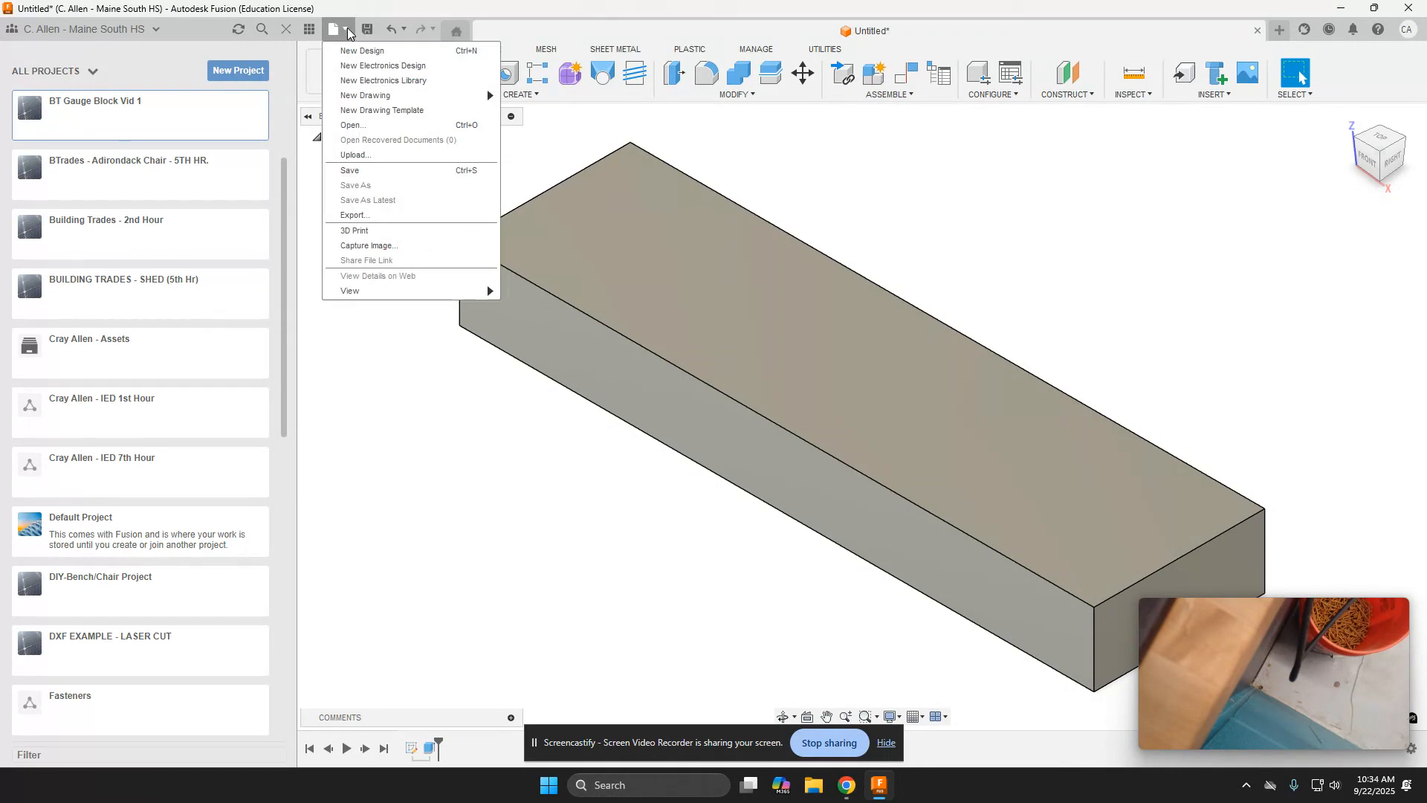
click(374, 171)
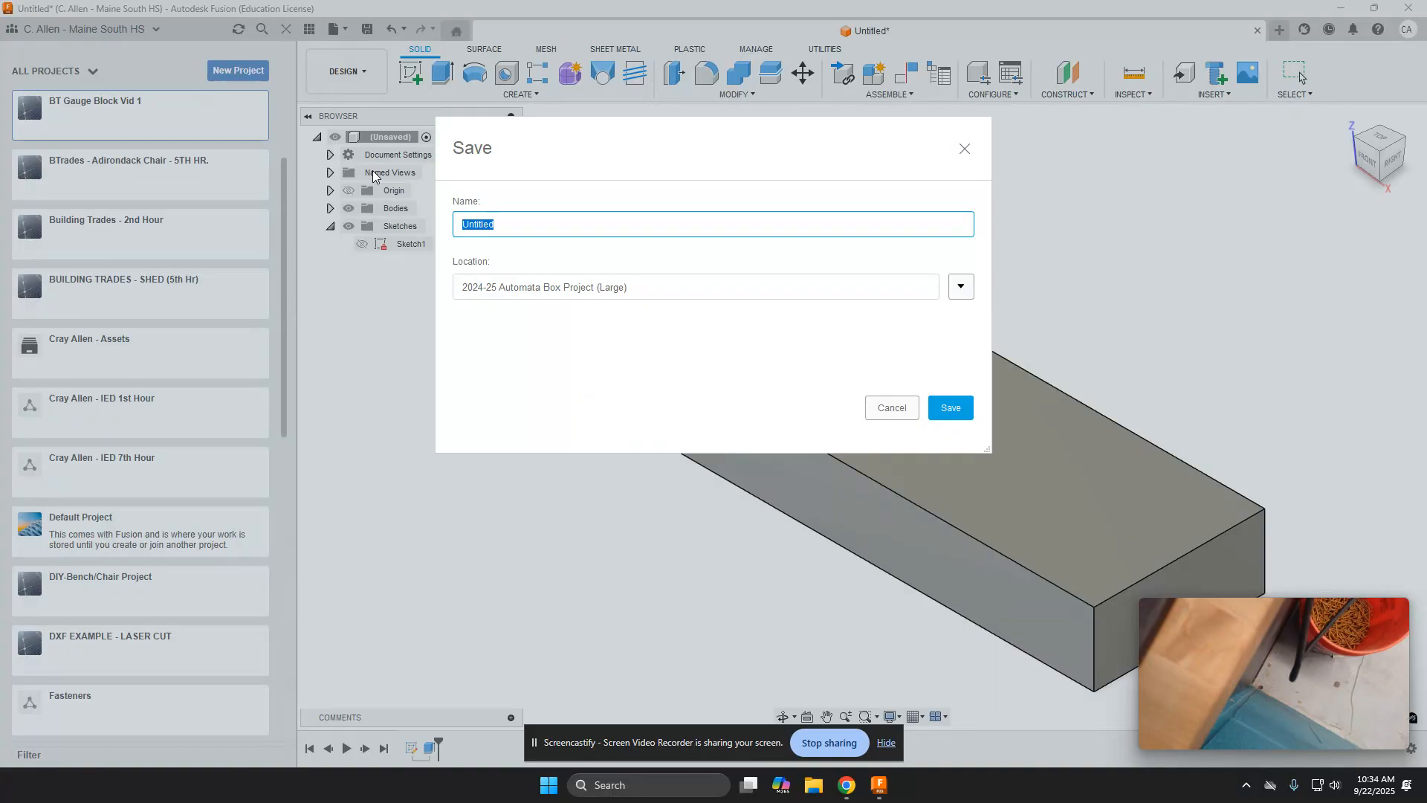
text(C)
text(Gu)
key(BackSpace)
key(BackSpace)
text(Gua)
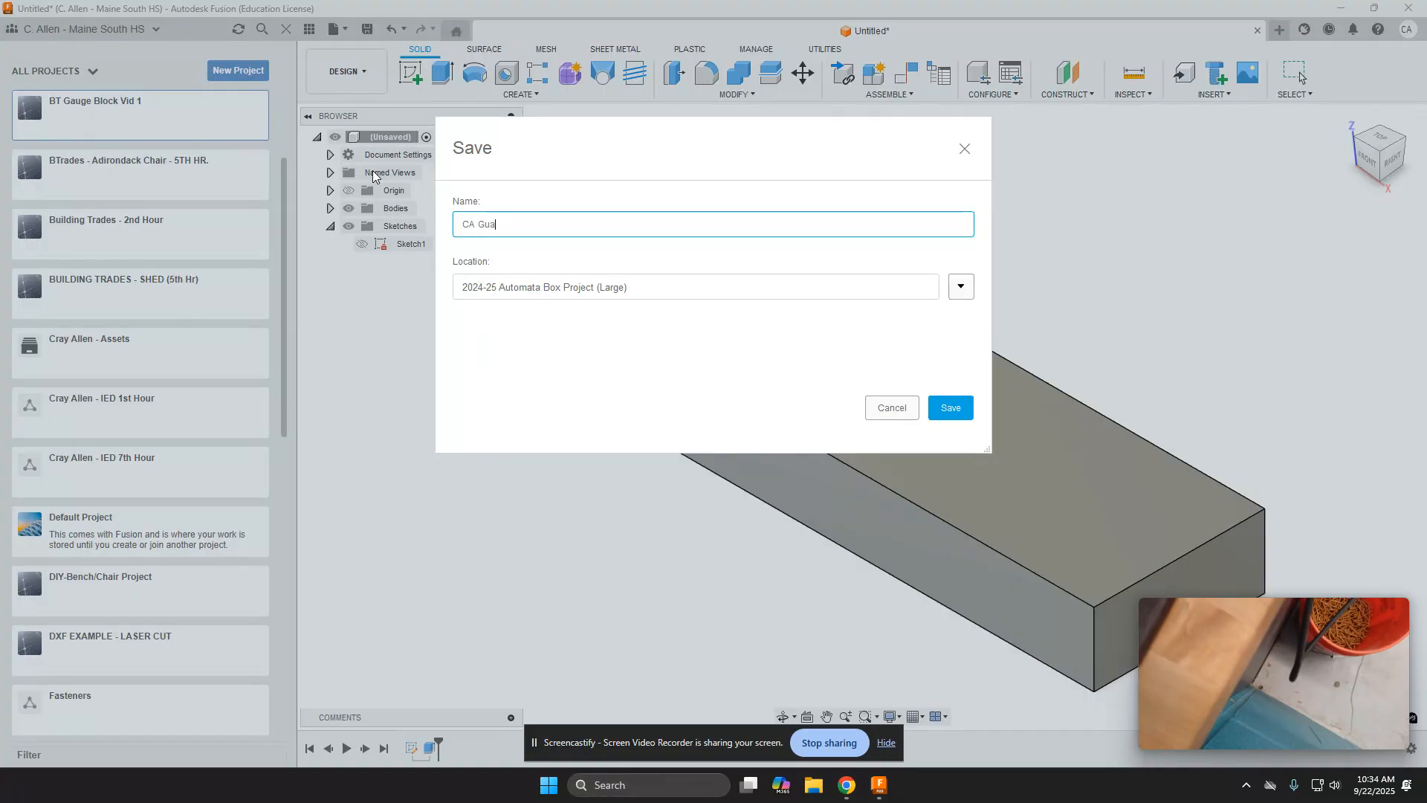
text(ge Block)
Choose the 2024-25 Building Trades project as the location and save the design there
click(961, 287)
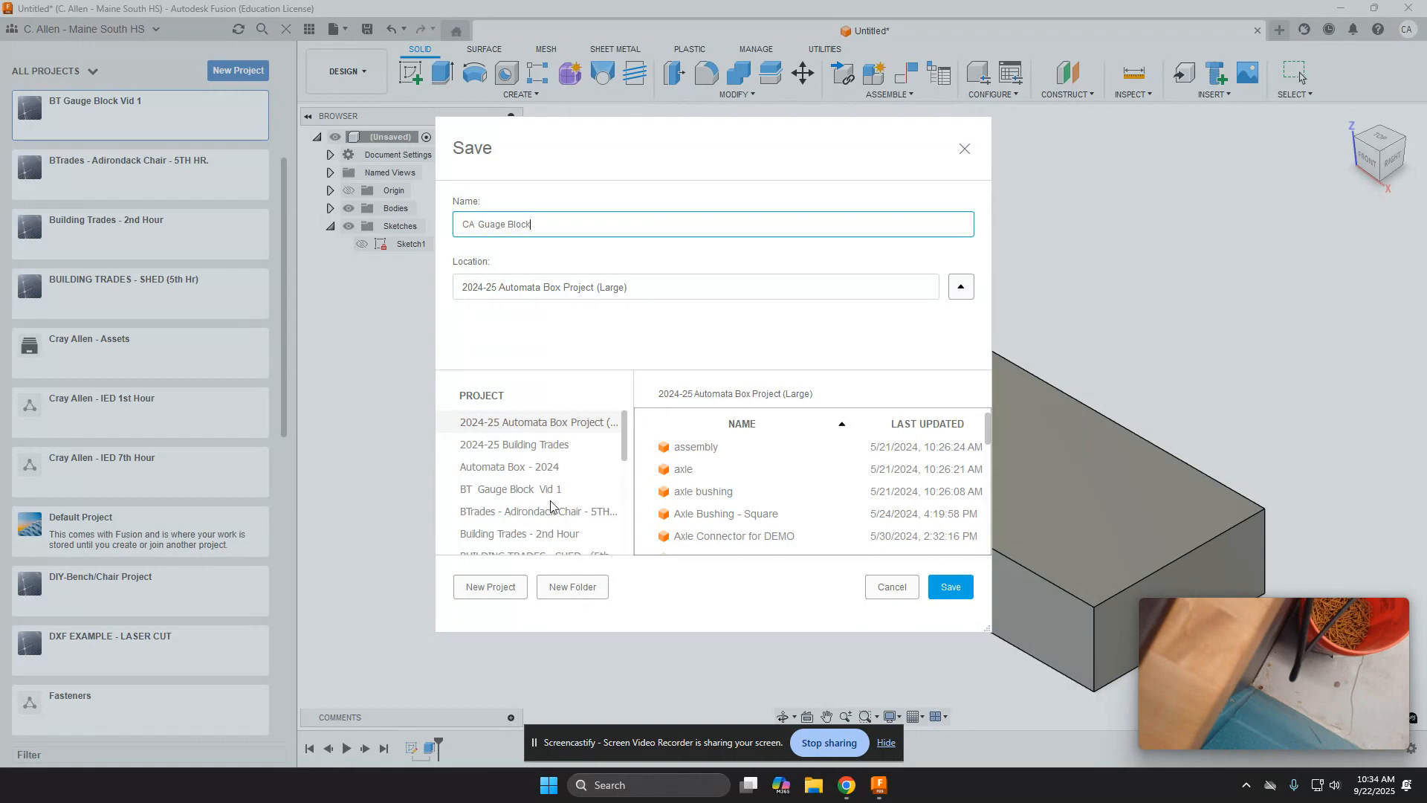
scroll(554, 496, down, 5)
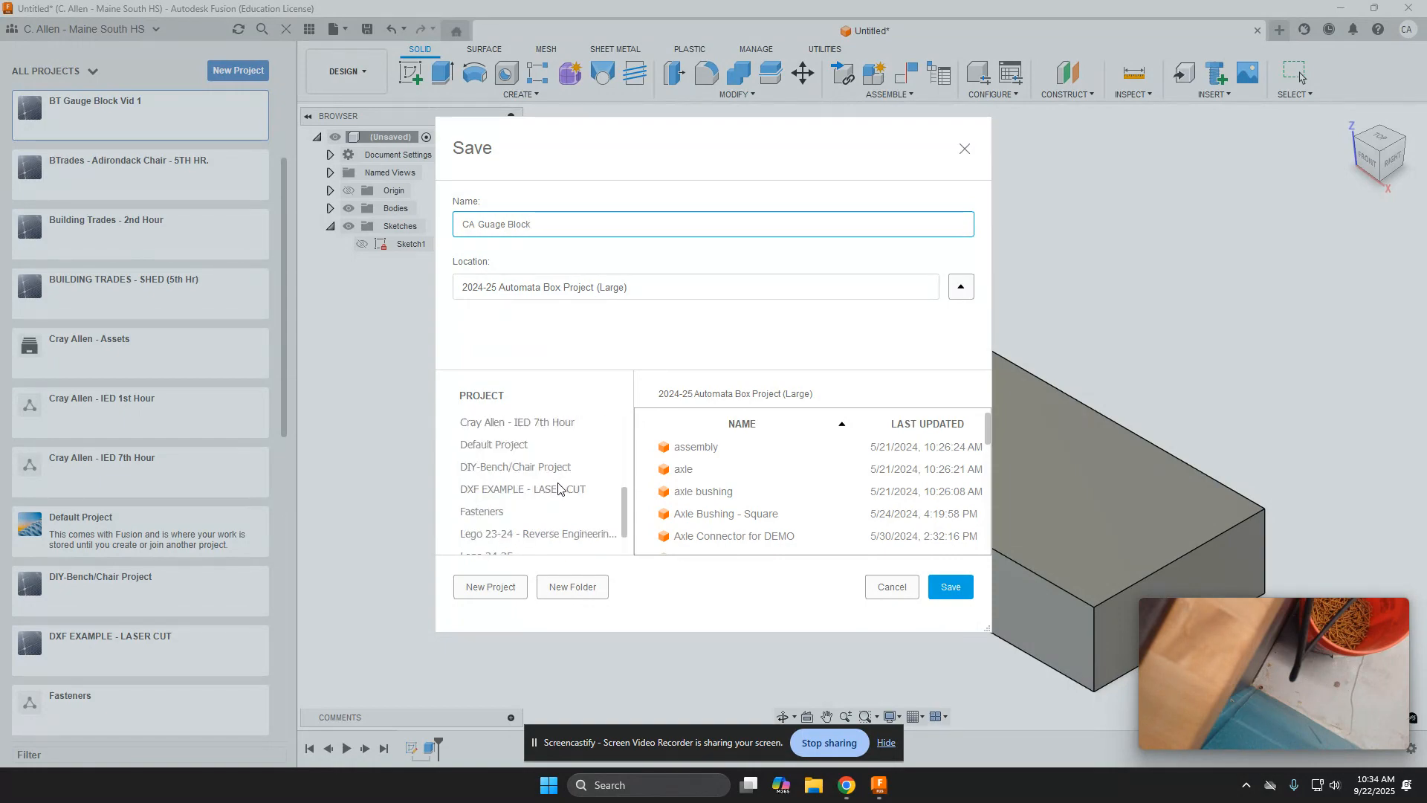
scroll(558, 488, up, 5)
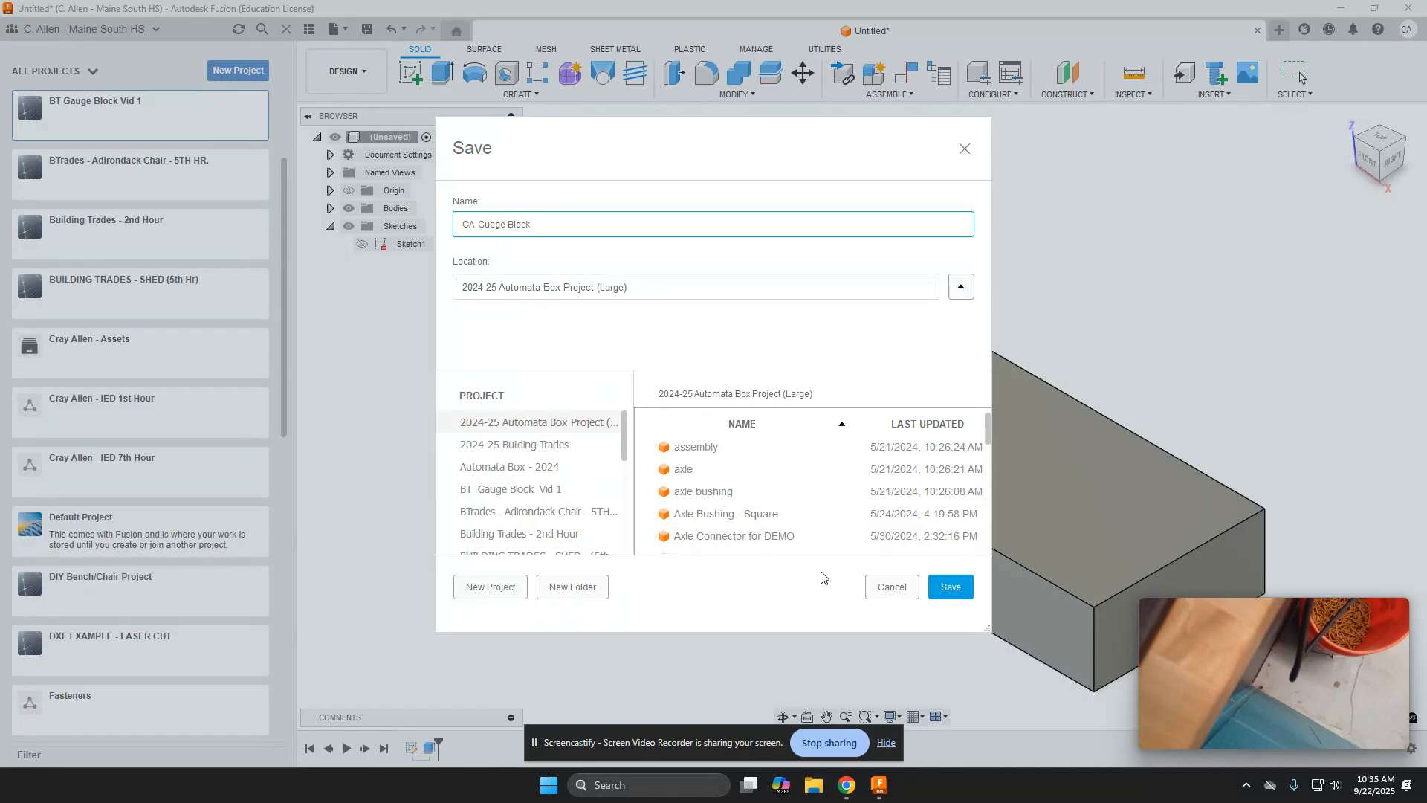
scroll(545, 498, down, 3)
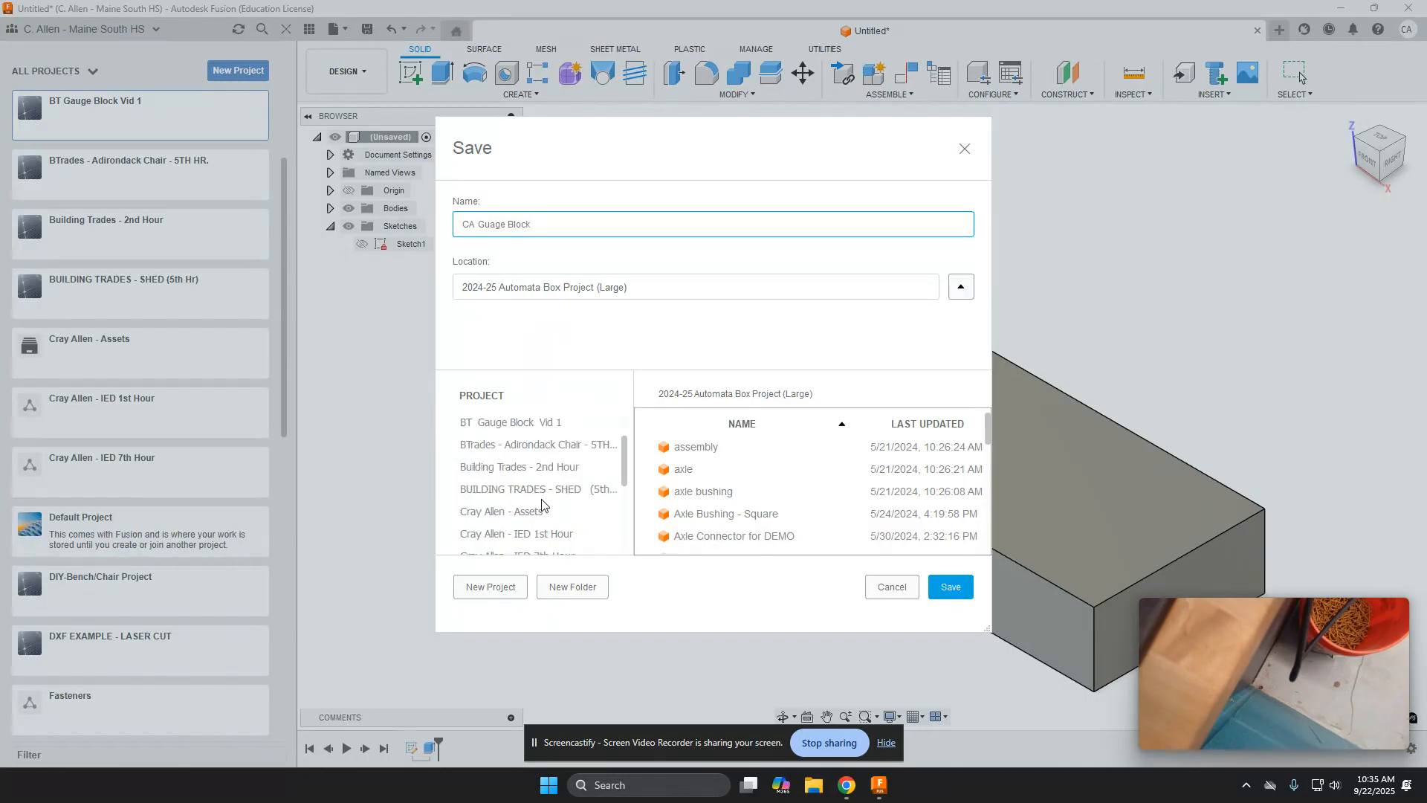
drag(627, 501, 620, 452)
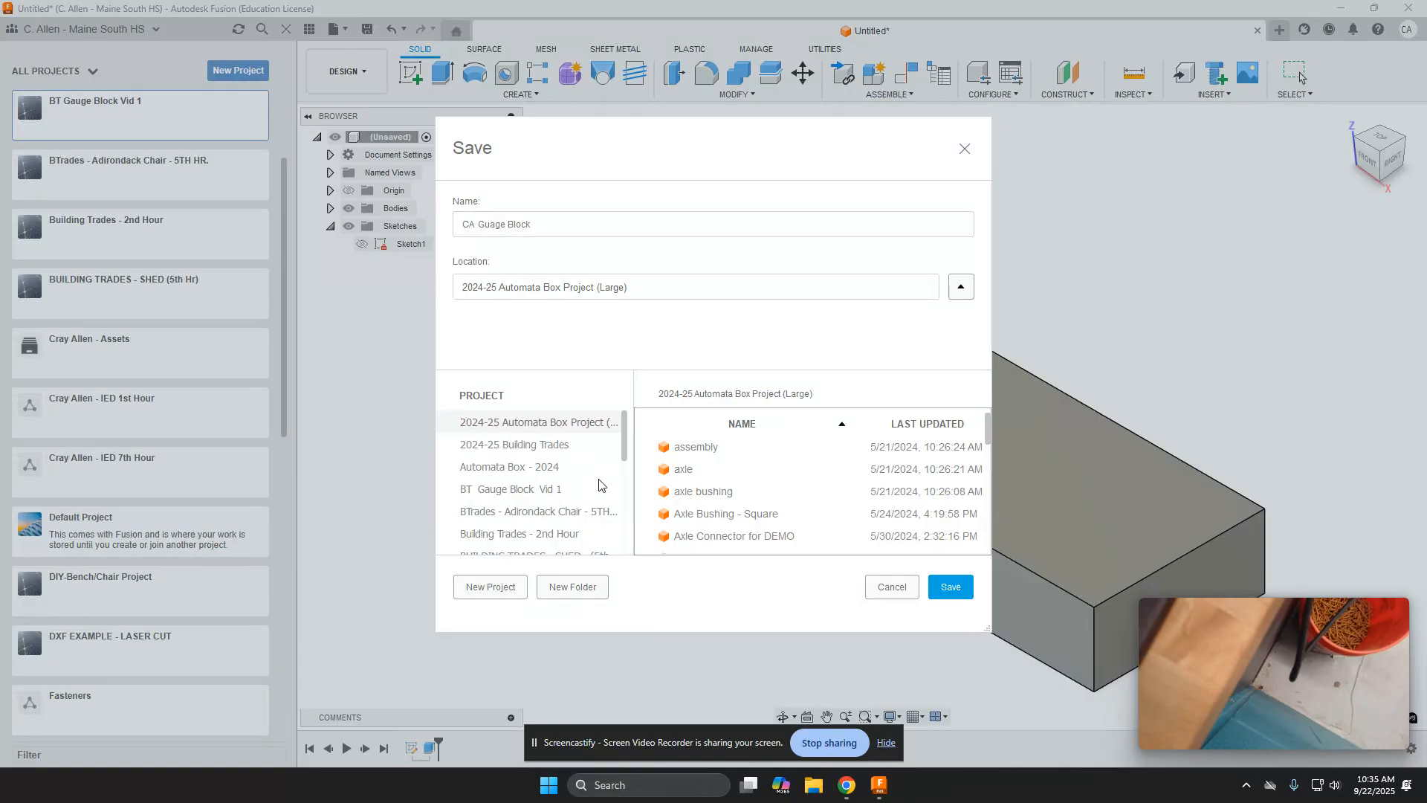
scroll(625, 470, down, 1)
drag(626, 471, 628, 458)
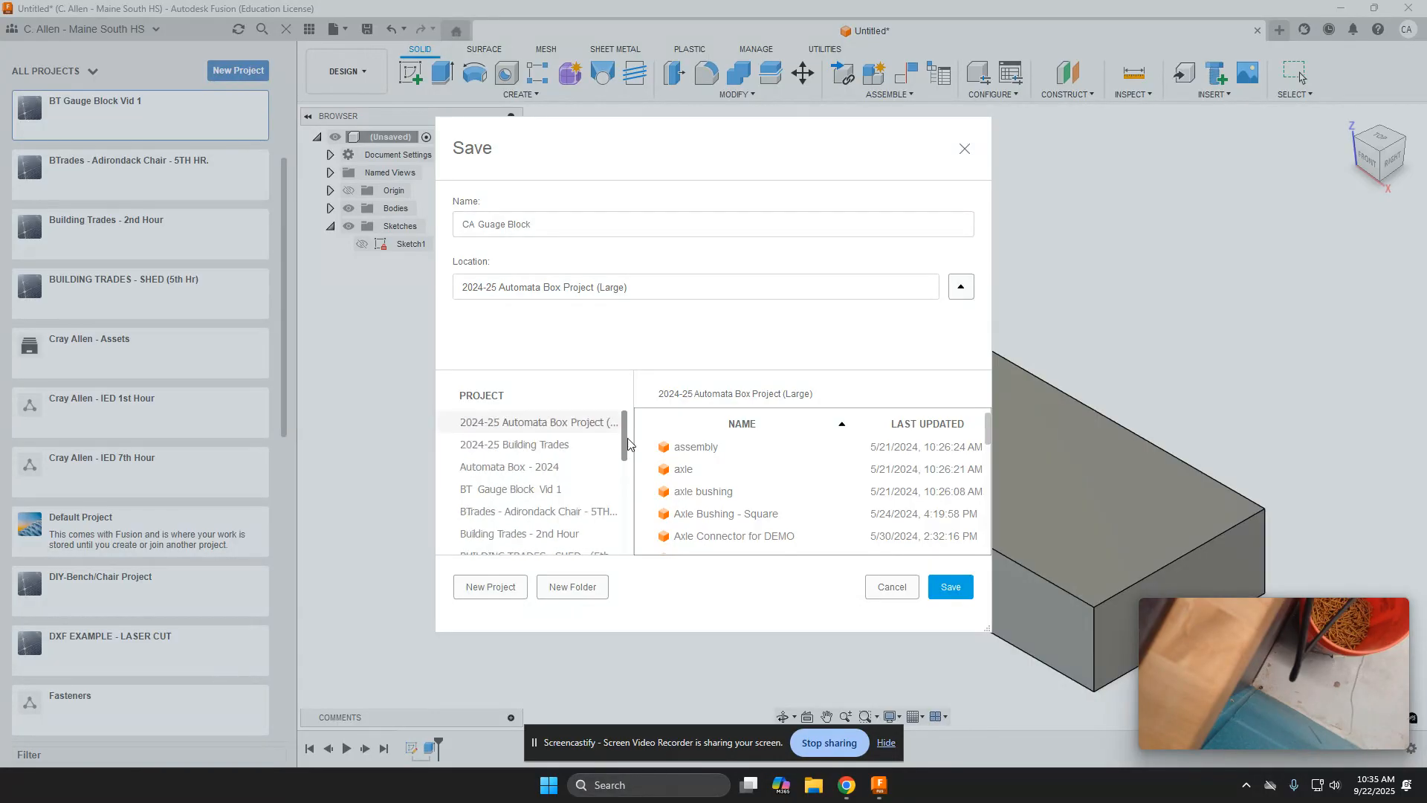
click(513, 446)
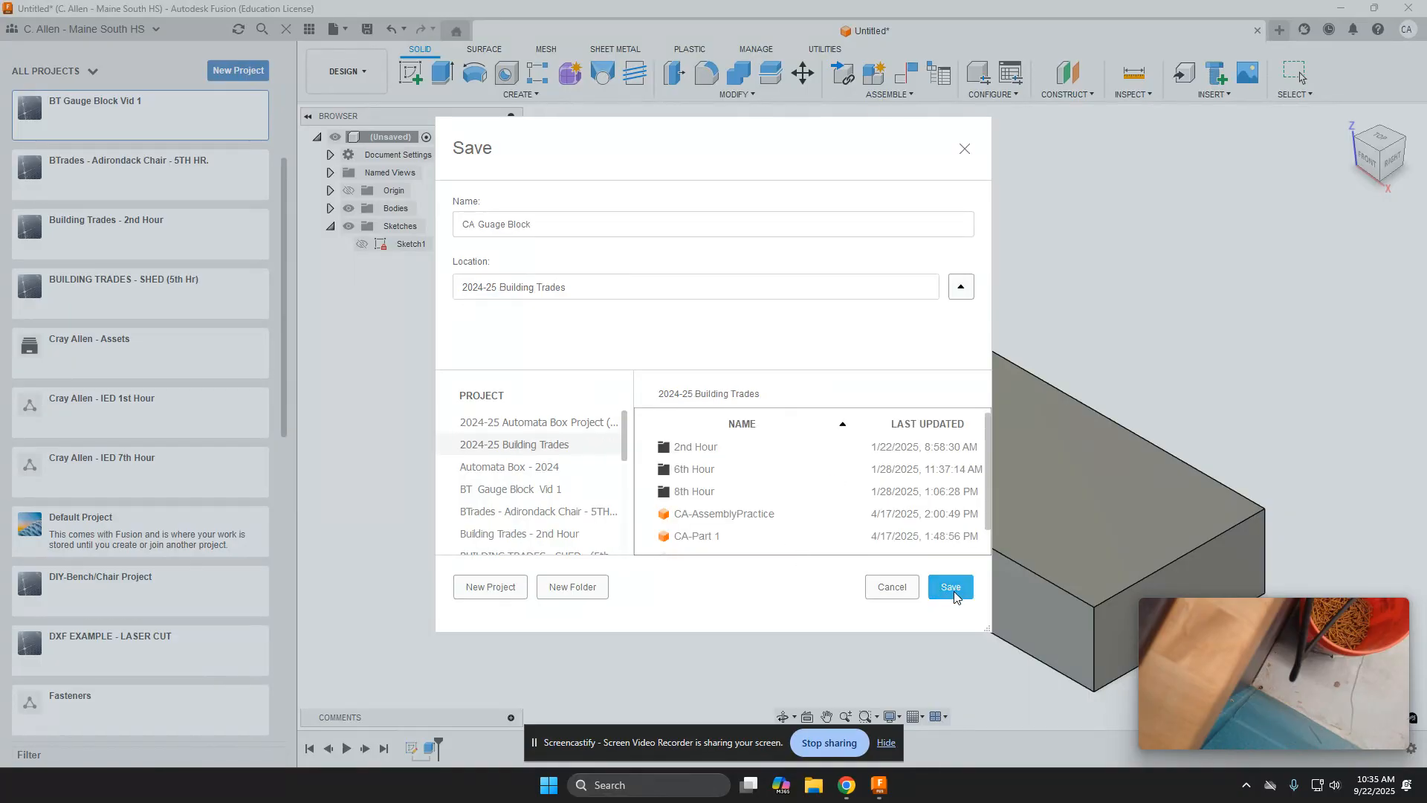
click(952, 589)
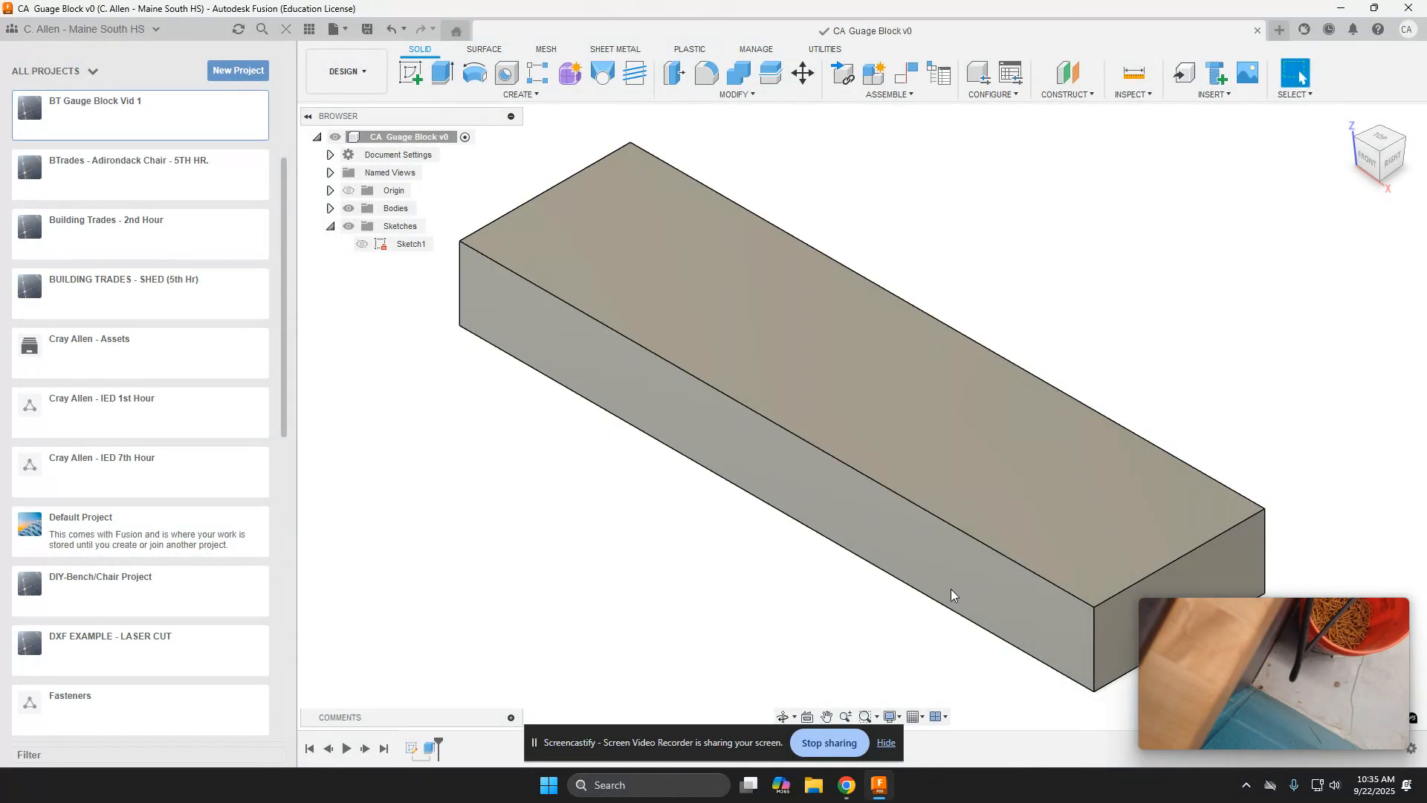